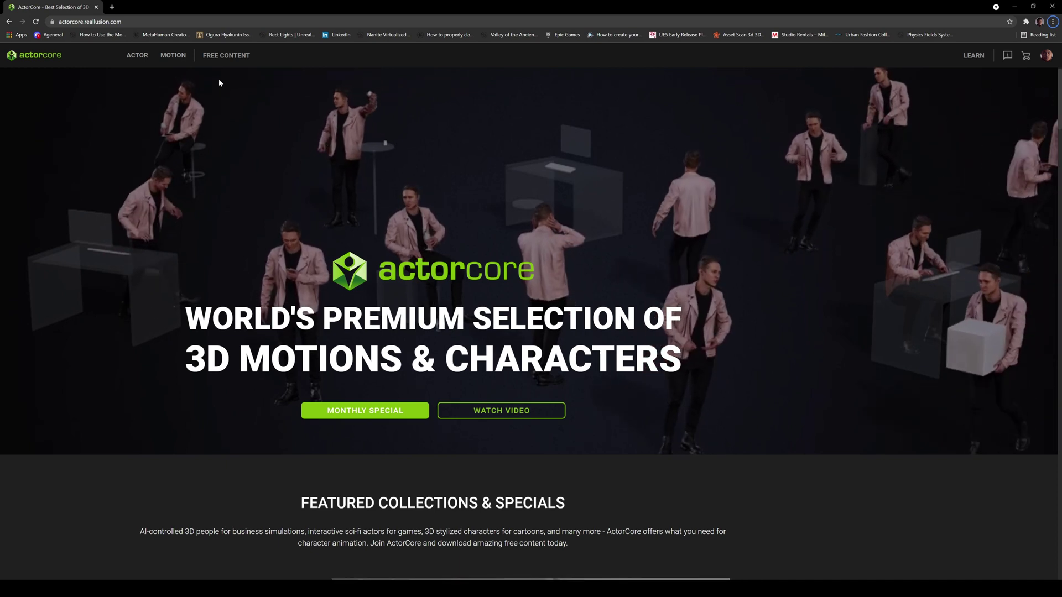
Browse the MOTION catalogue and preview the Aisle Greeting Carry Bag M motion from its start
click(174, 56)
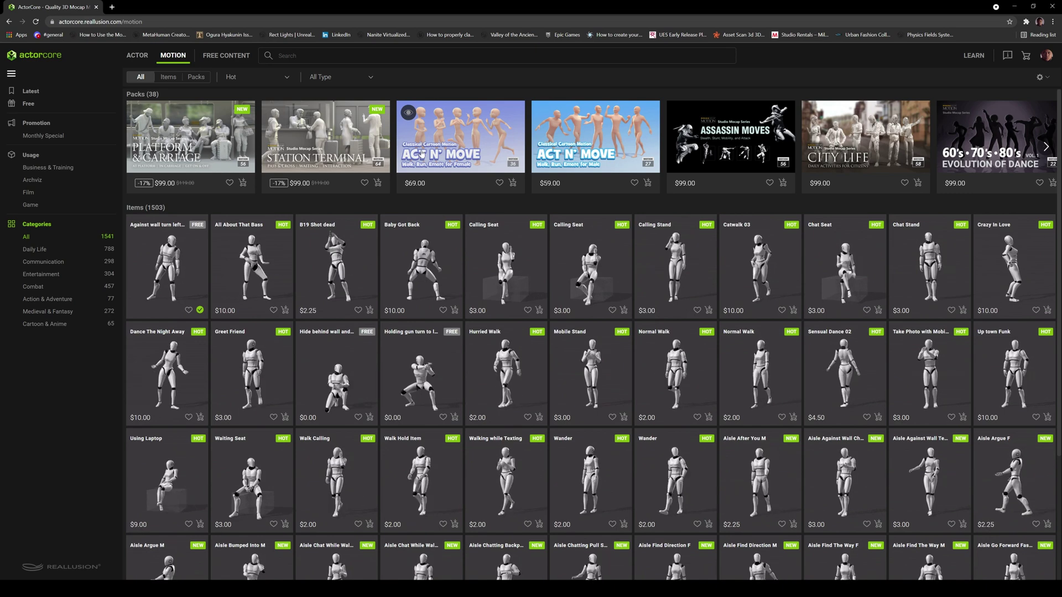
scroll(422, 153, down, 5)
click(510, 430)
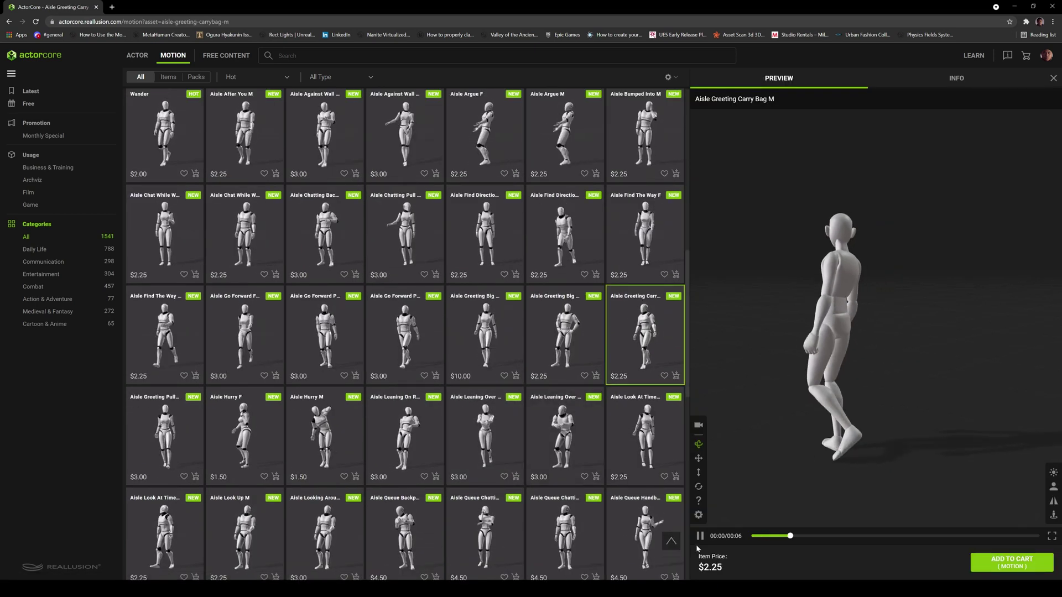
drag(811, 536, 727, 545)
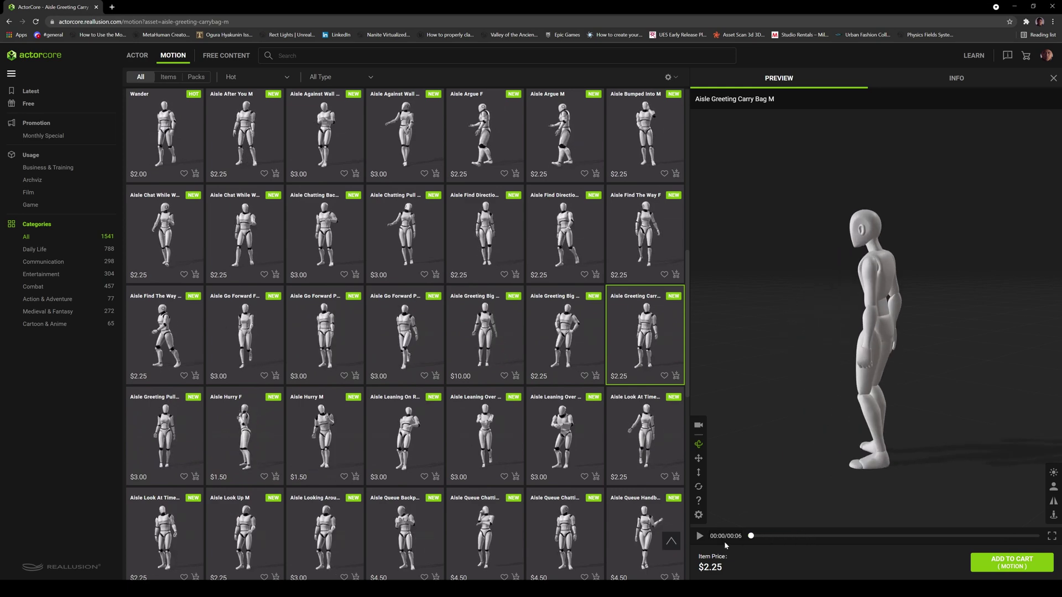
Buy the Aisle Greeting Carry Bag M motion ($2.25) and reopen its preview
click(1018, 563)
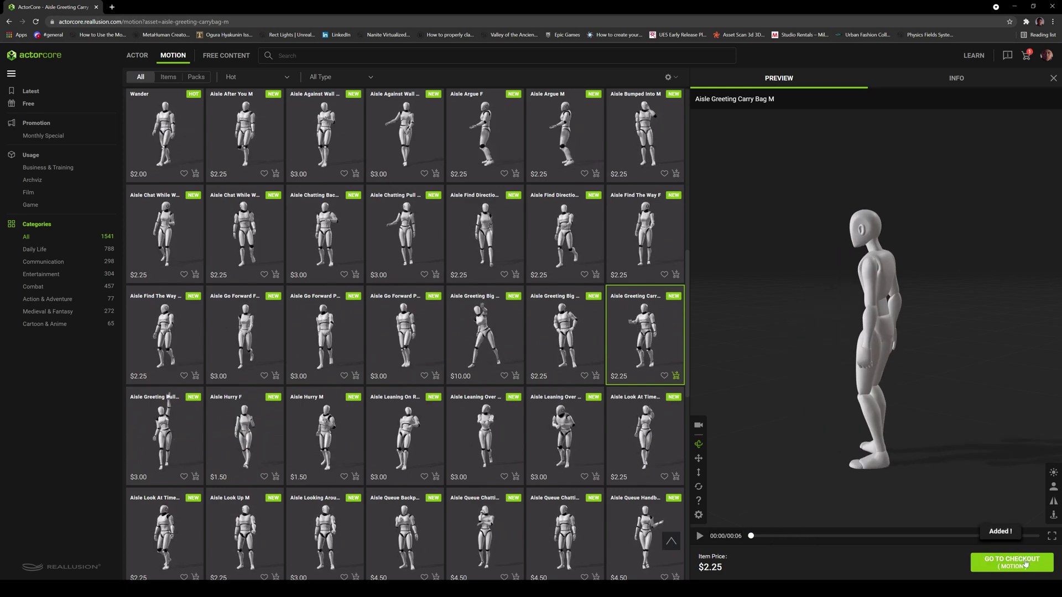
click(1030, 565)
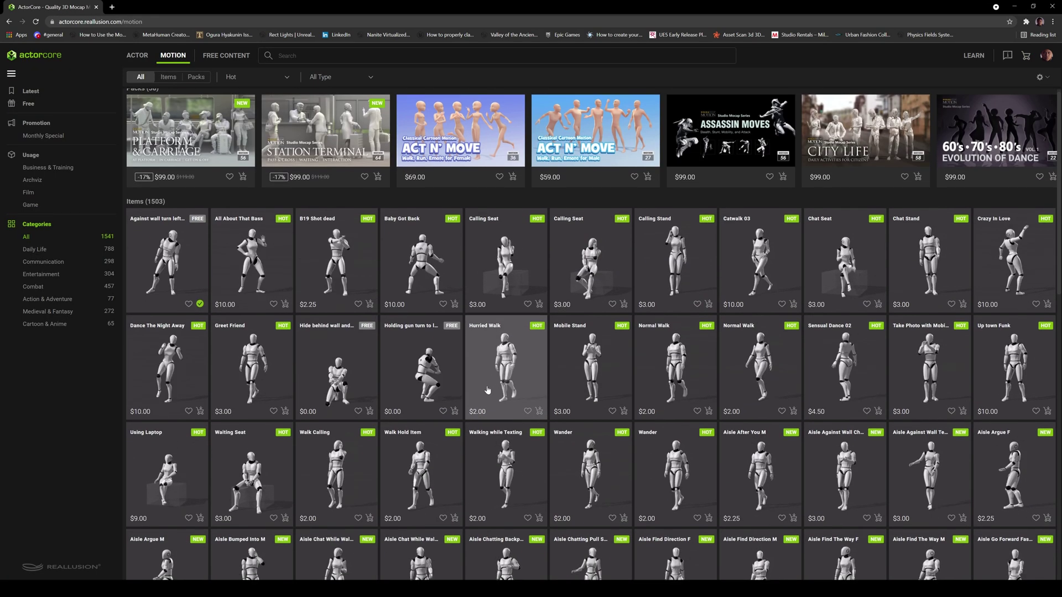
scroll(484, 389, down, 7)
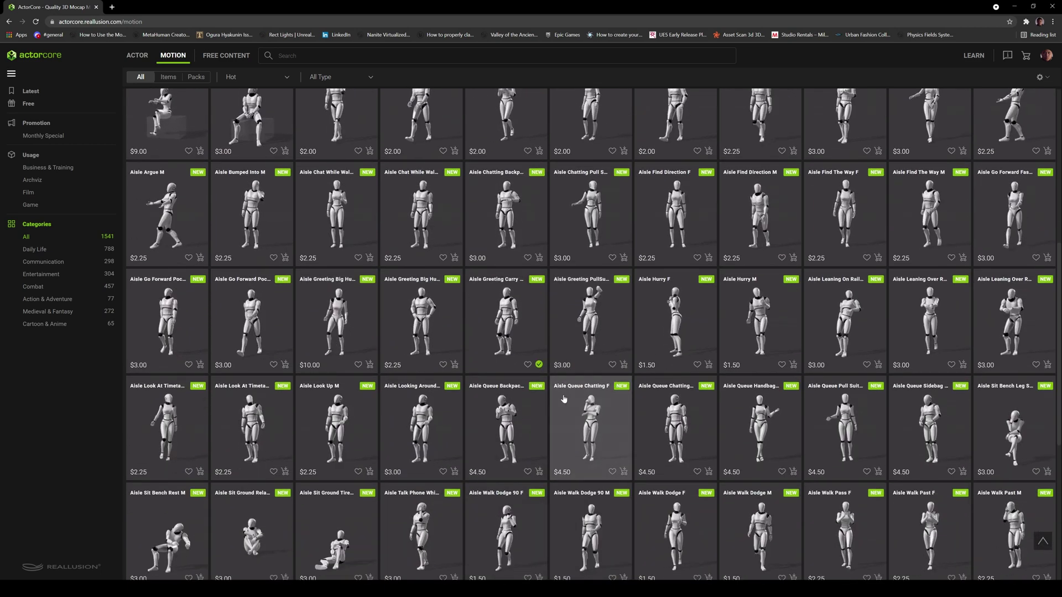
click(504, 320)
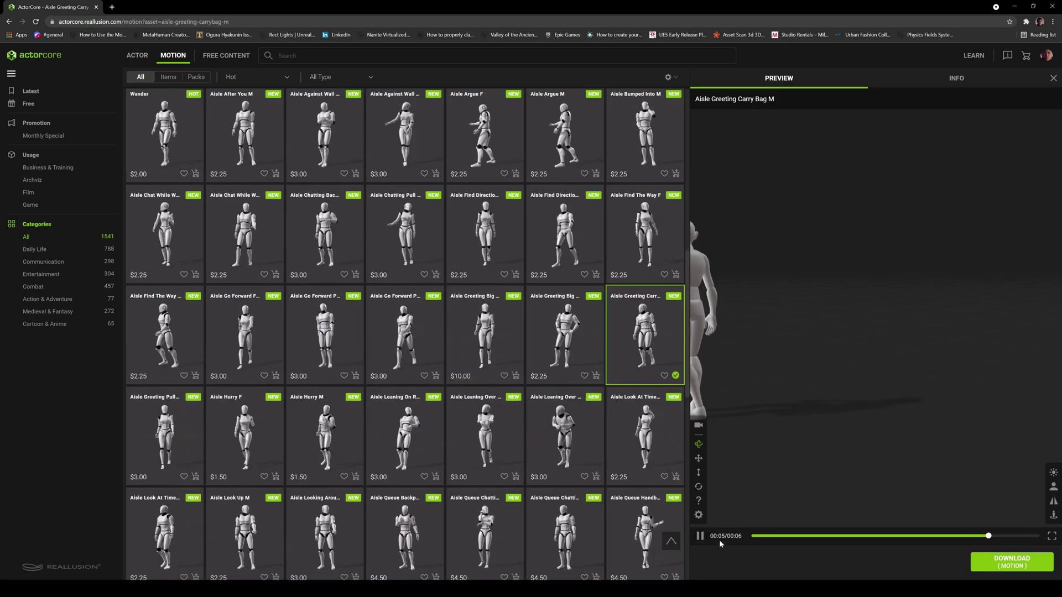
Set the motion download to the Female Robot character, target application Maya, 60 FPS
click(1019, 567)
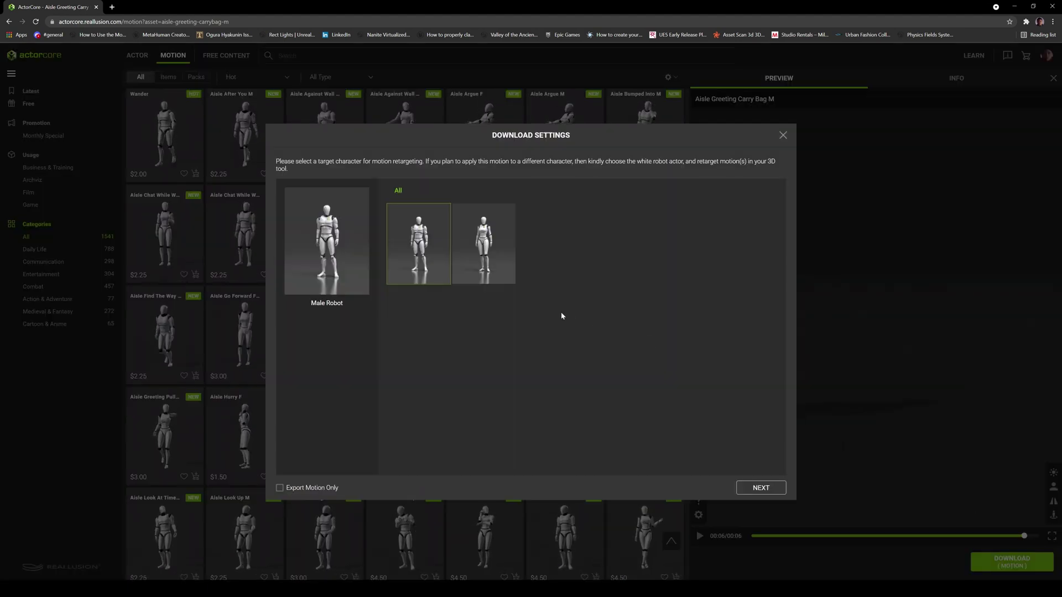
click(513, 246)
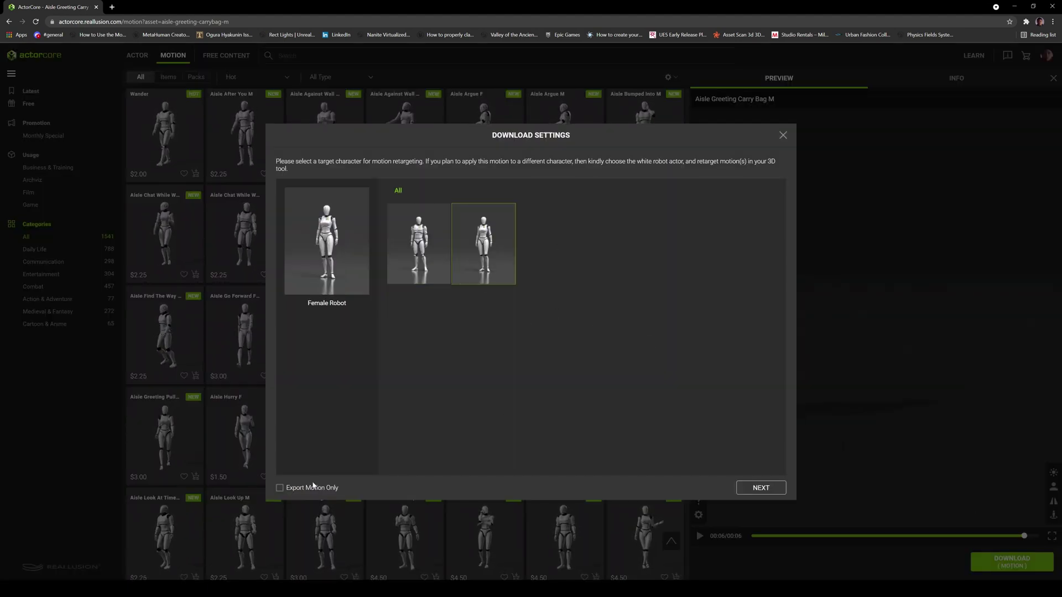
click(757, 490)
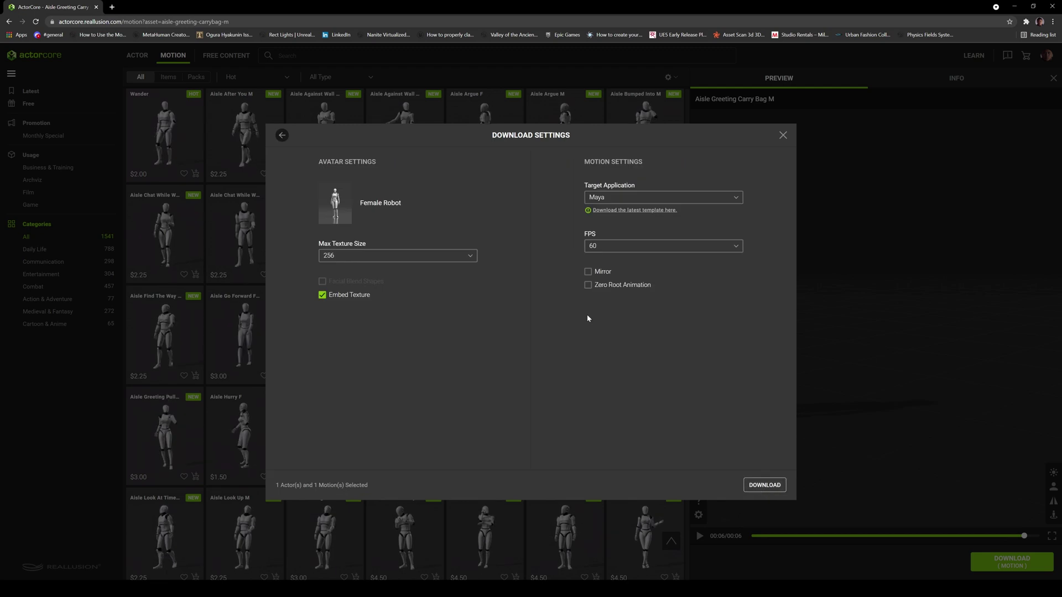
click(621, 199)
scroll(623, 257, down, 5)
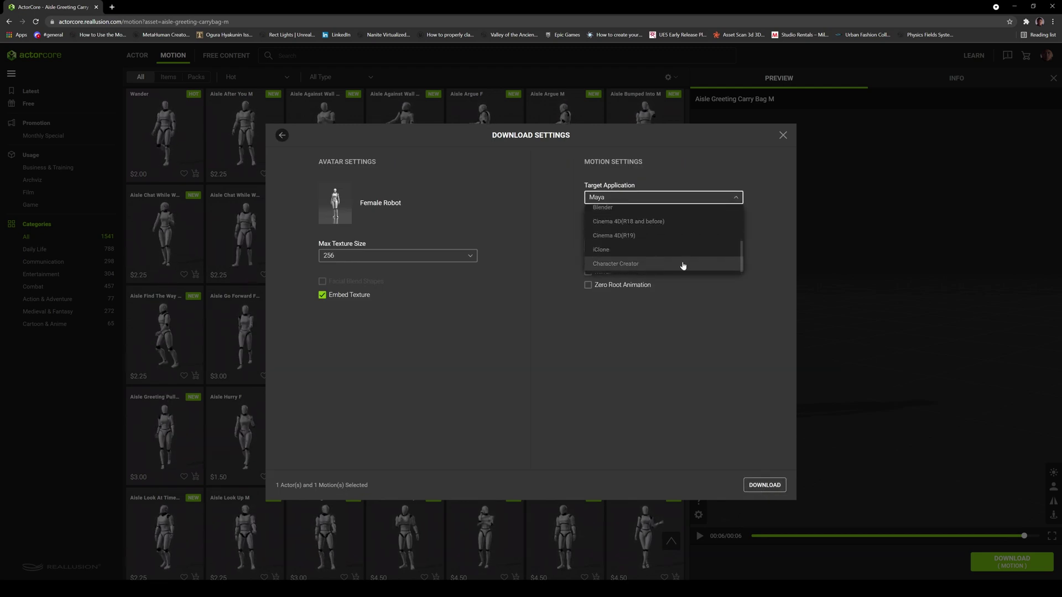
scroll(683, 265, up, 5)
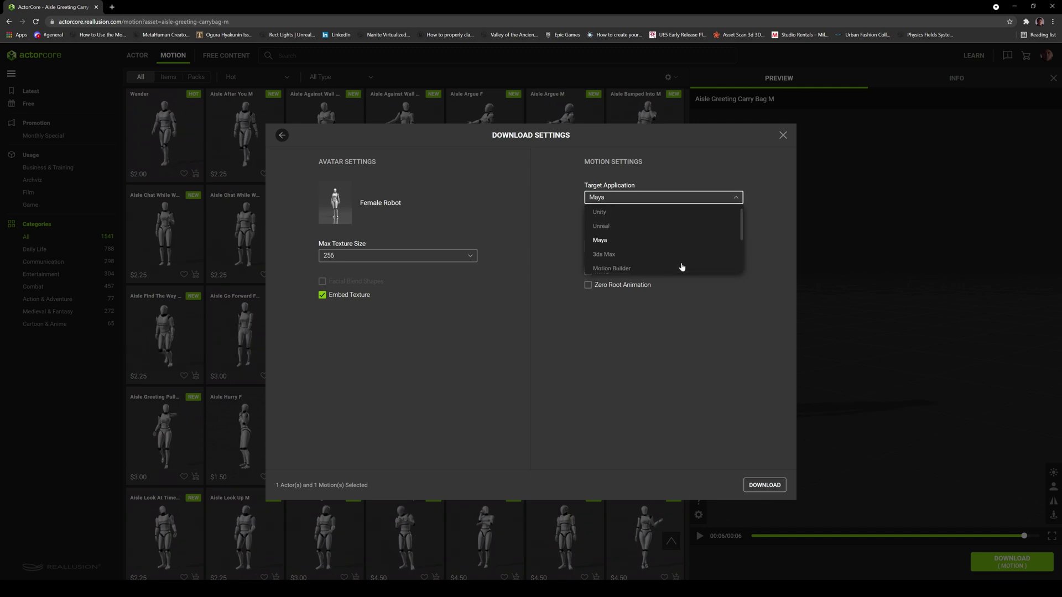
click(646, 244)
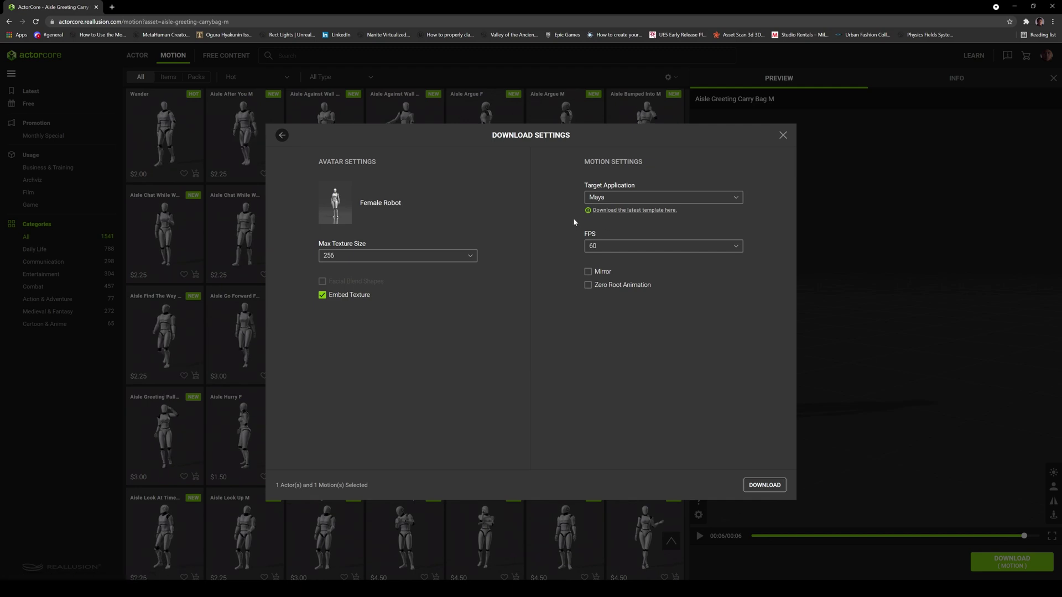
Download the Maya Human-IK template, then start the Female Robot motion download for Maya
click(601, 210)
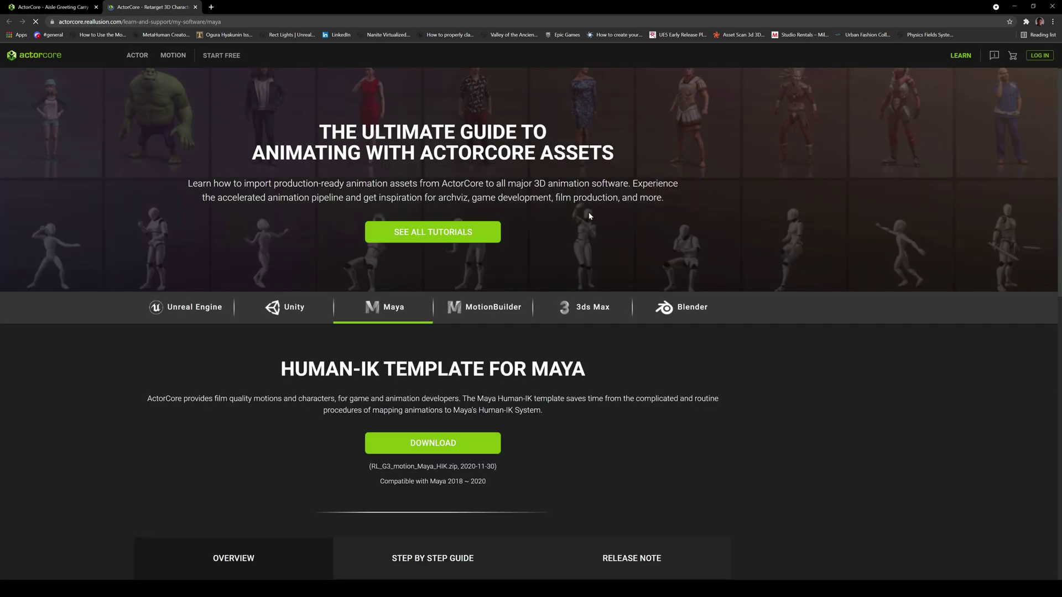
scroll(566, 287, down, 2)
click(489, 359)
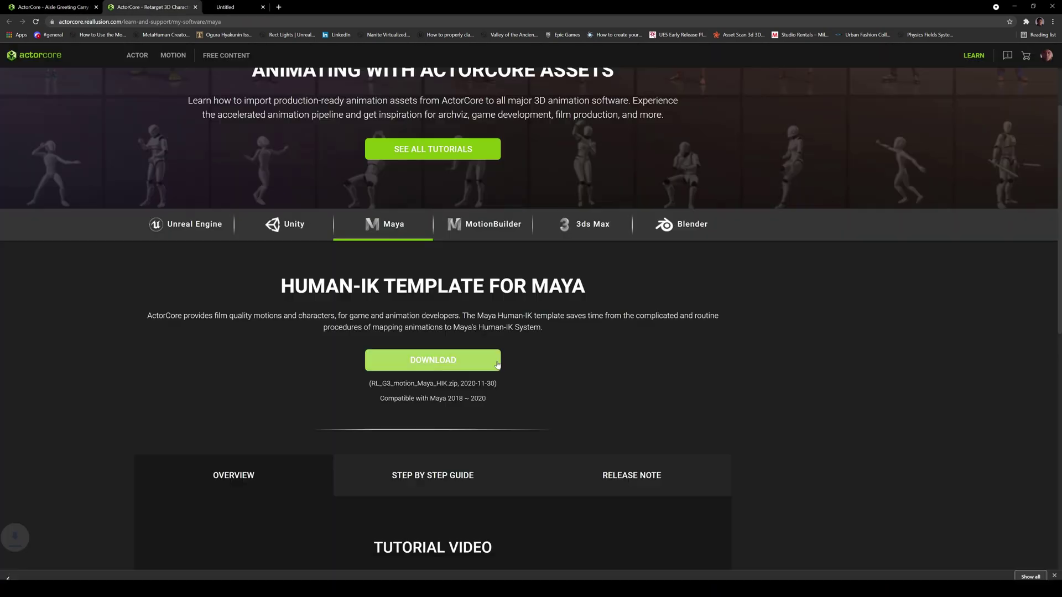
click(52, 7)
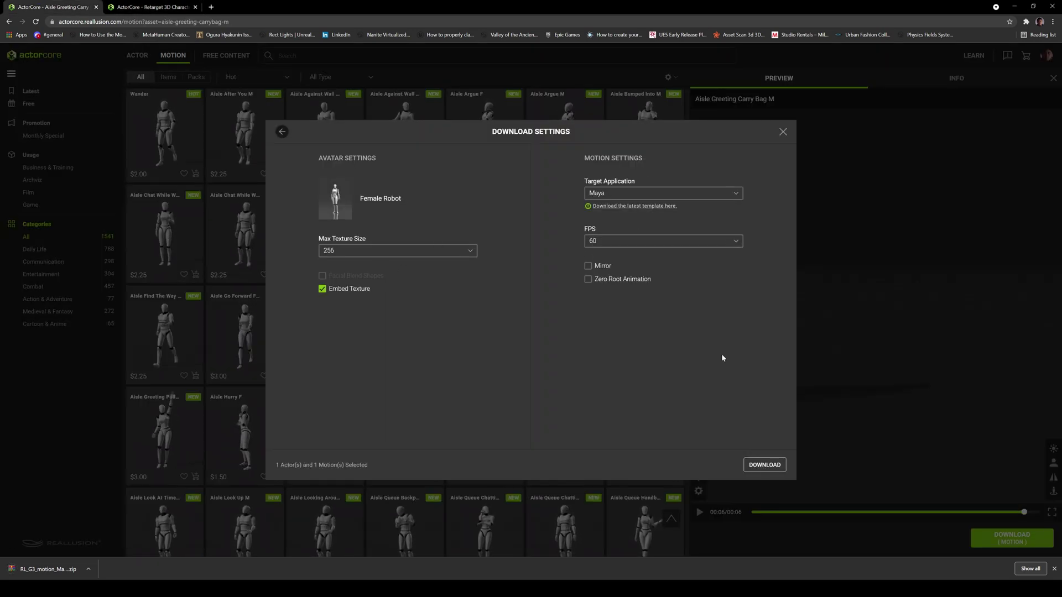
click(764, 465)
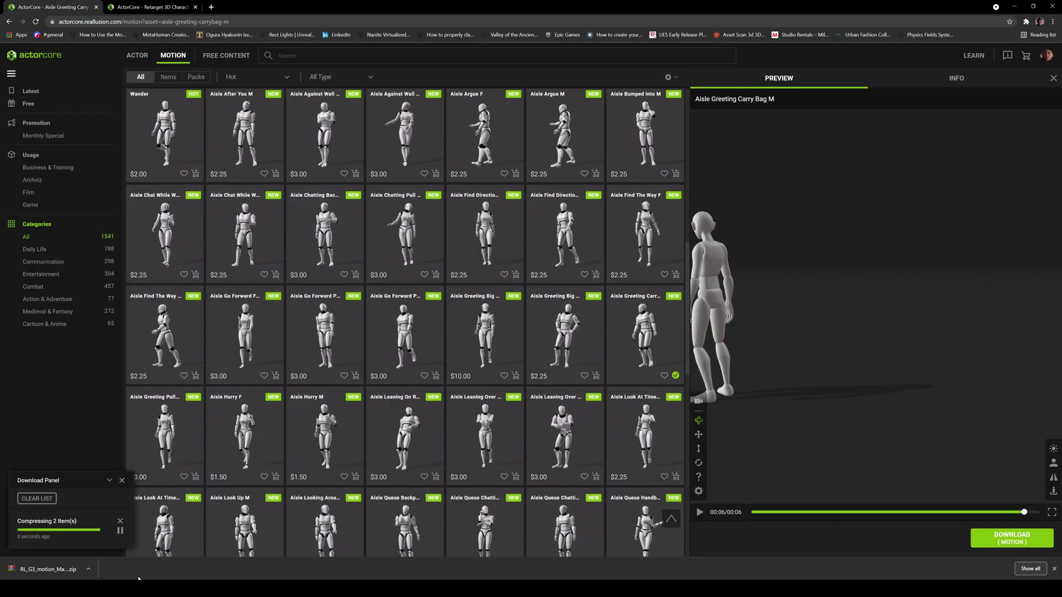
Confirm the Autodesk Maya connector is installed under the Launcher's Library connectors
mouse_move(141, 588)
click(143, 556)
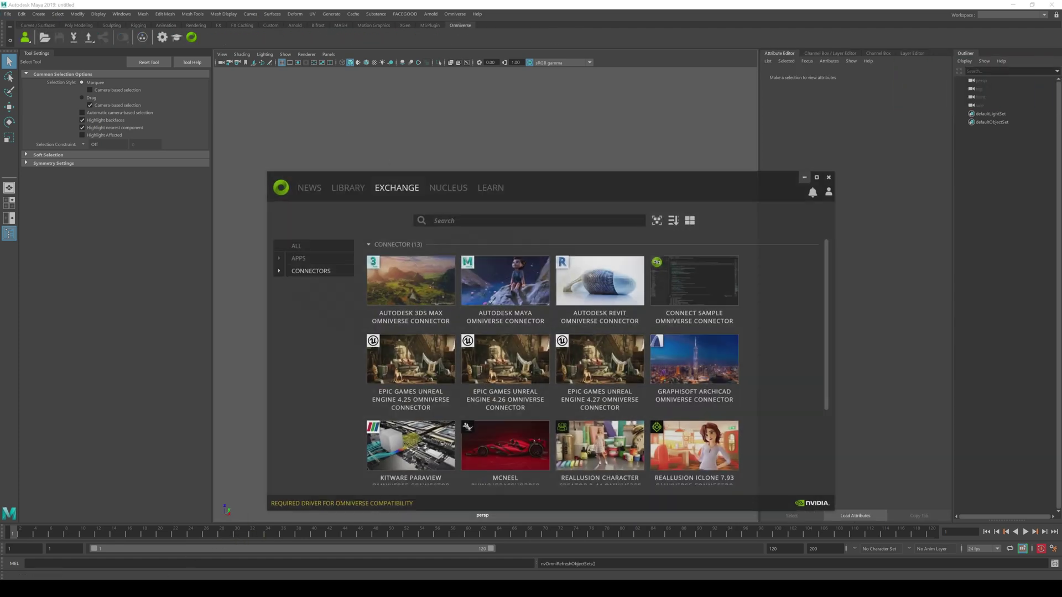
click(378, 151)
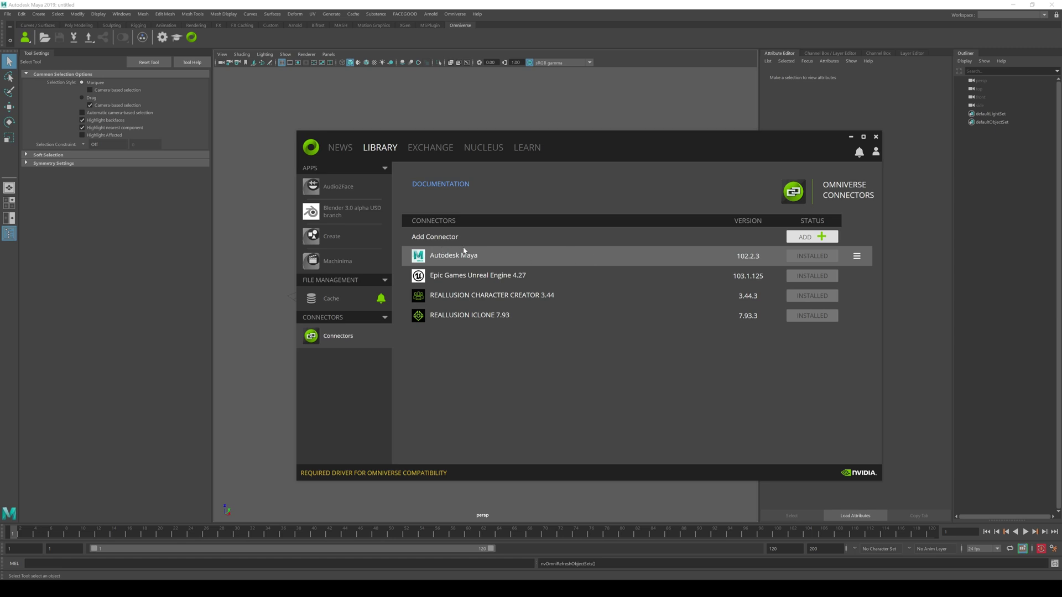
Browse the available connectors in Exchange, then minimize the Launcher and return to Maya
click(437, 150)
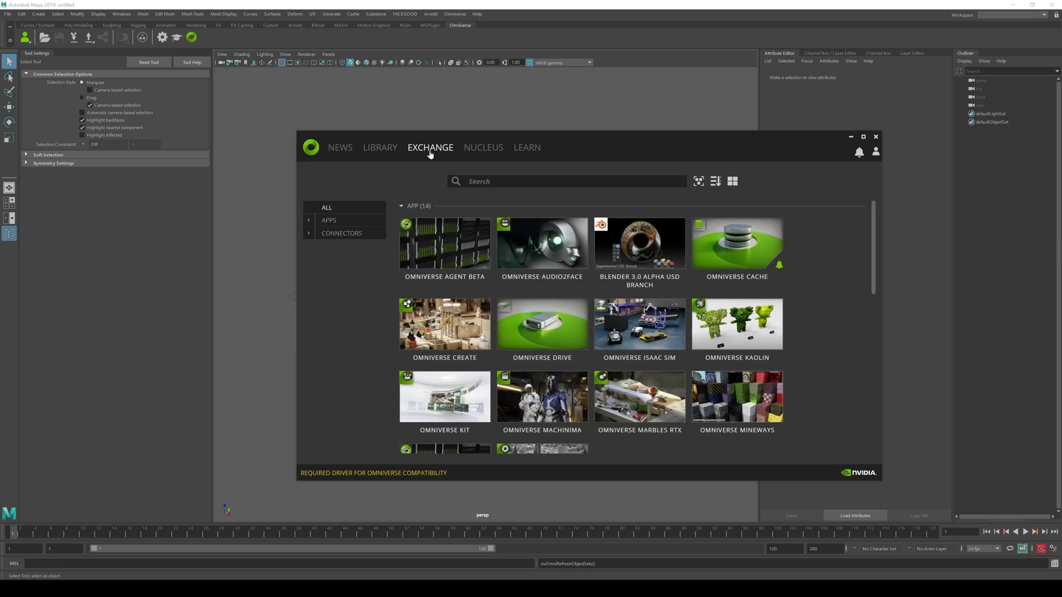
click(349, 235)
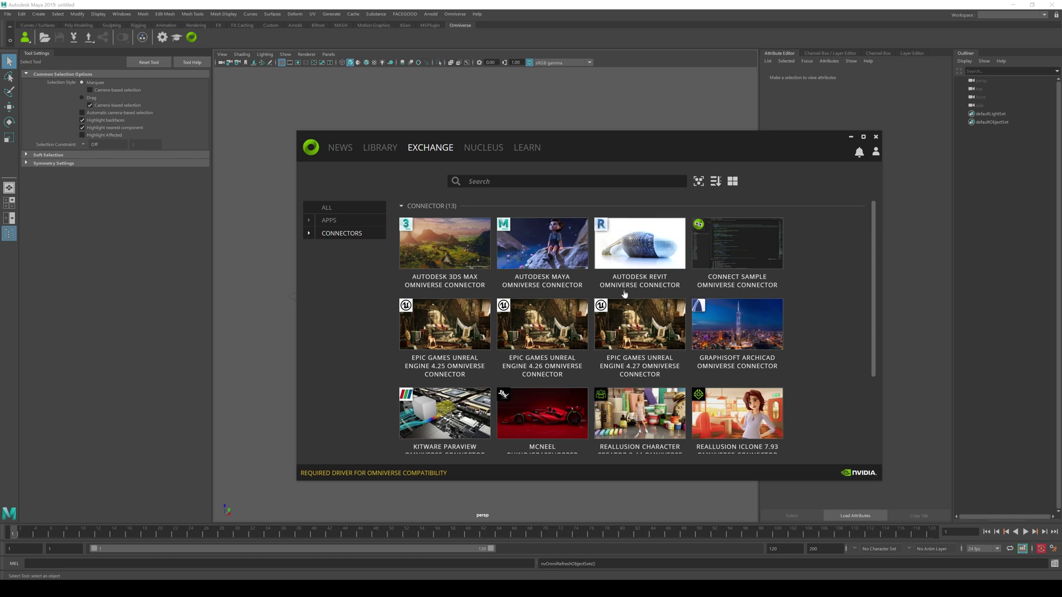
scroll(554, 332, down, 3)
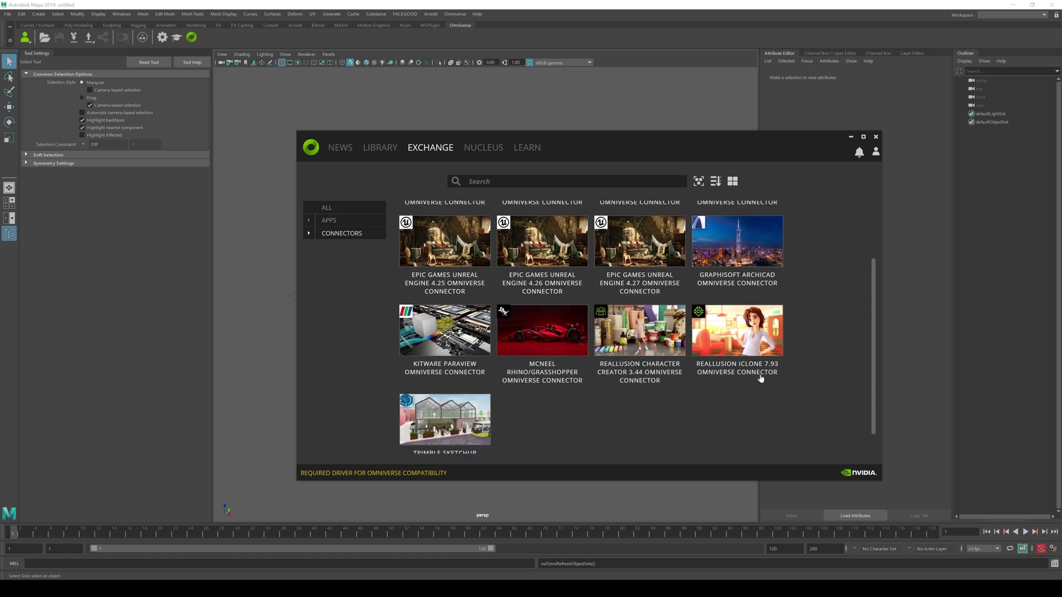
scroll(785, 382, up, 2)
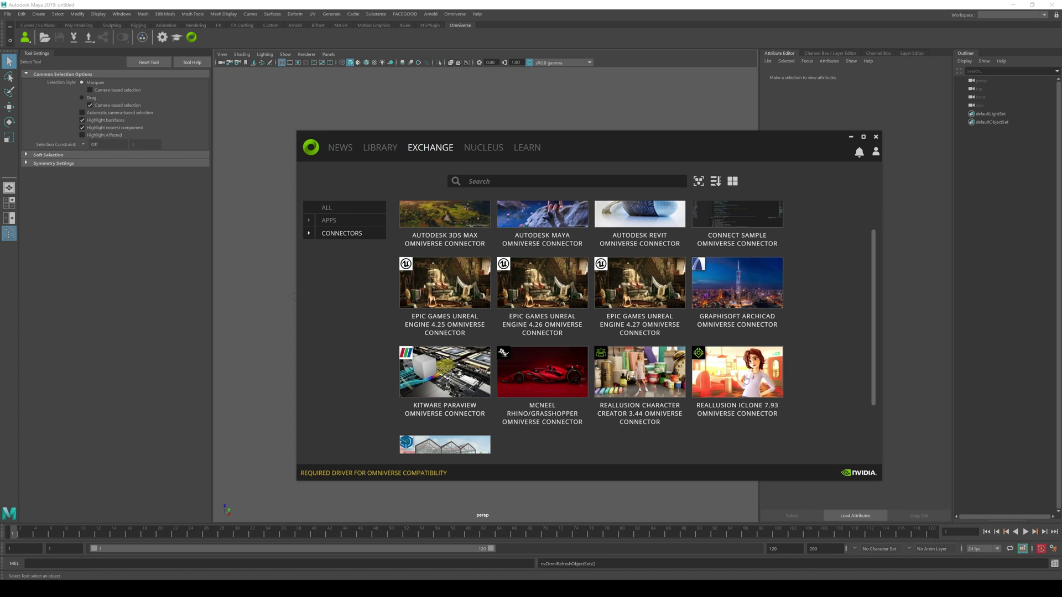
click(517, 35)
click(455, 14)
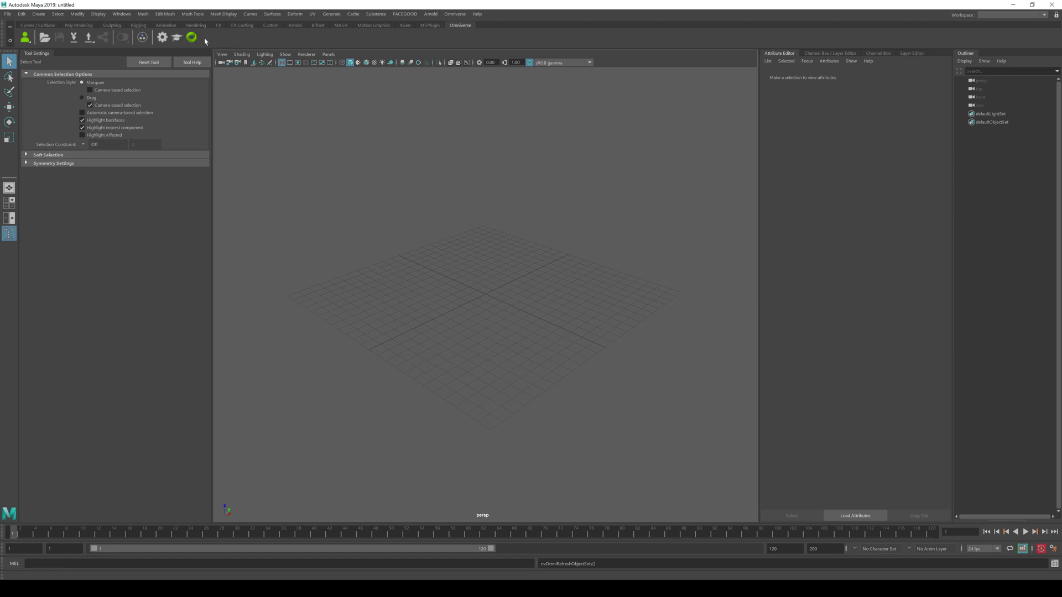
Open the Omniverse USD file browser from the Omniverse connector menu
click(456, 14)
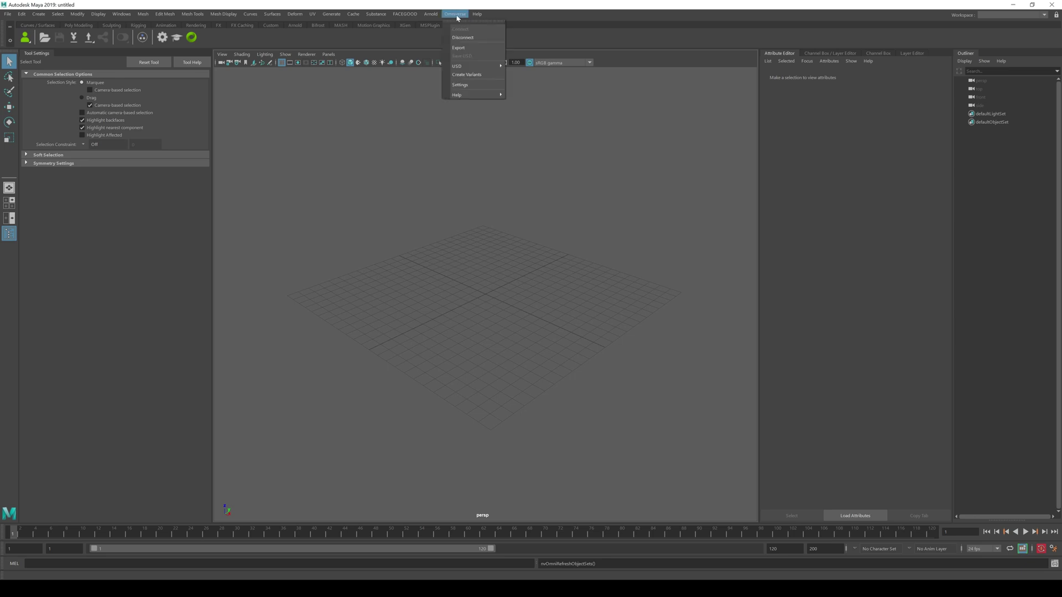
mouse_move(470, 67)
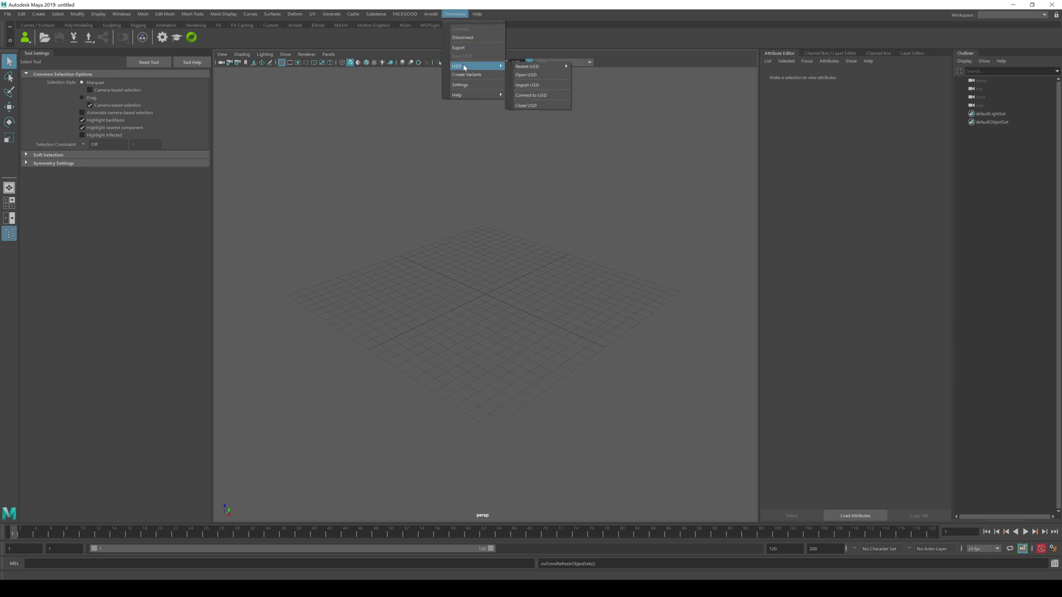
click(527, 75)
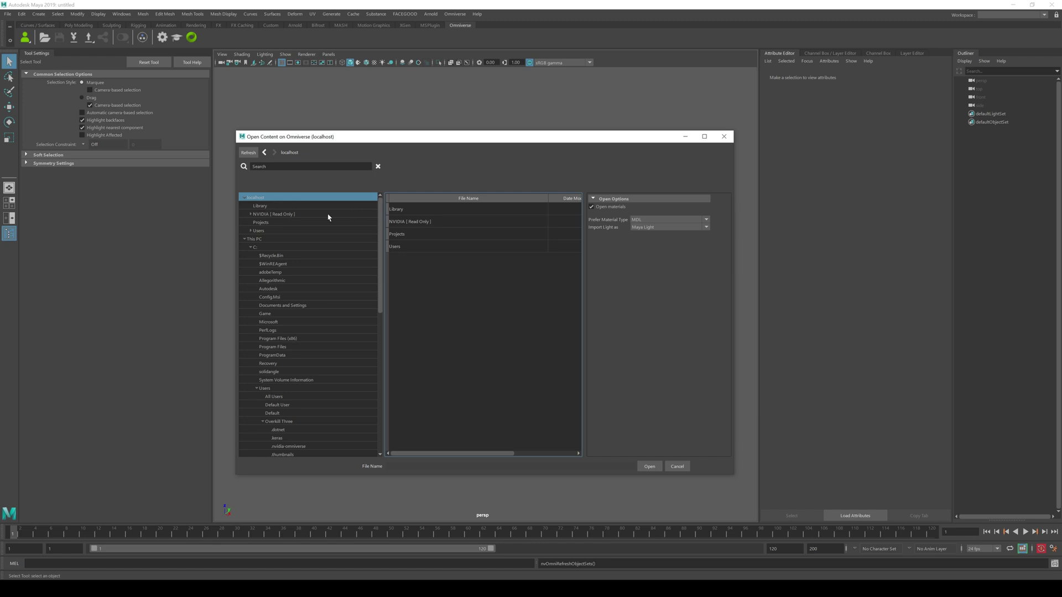
Open sol_female.usd from NVIDIA/Assets/Machinima/NVIDIA_Sol/Characters/Solette into the scene
double_click(397, 223)
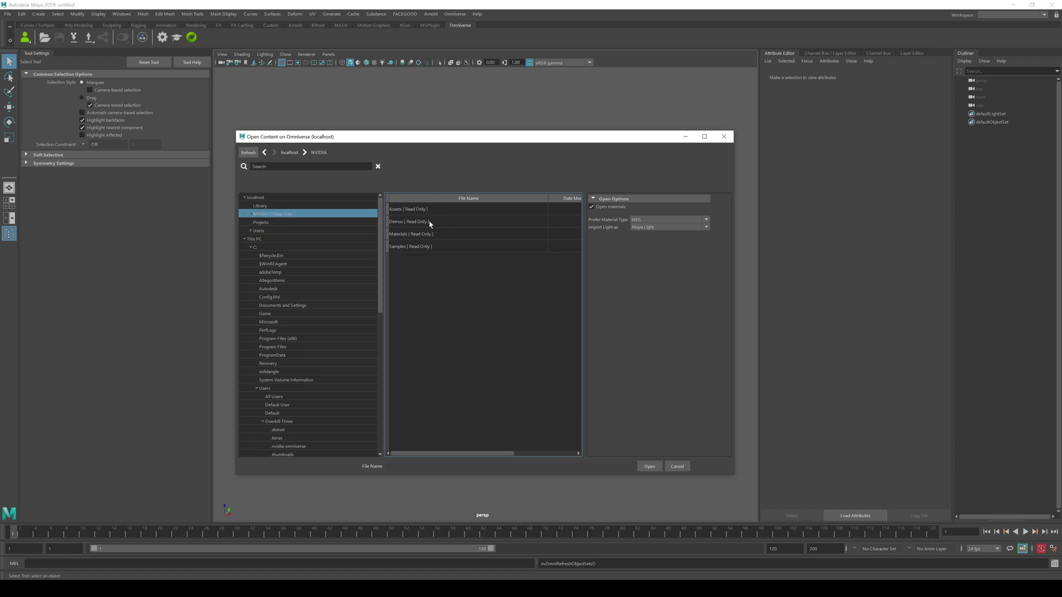
double_click(426, 211)
double_click(423, 247)
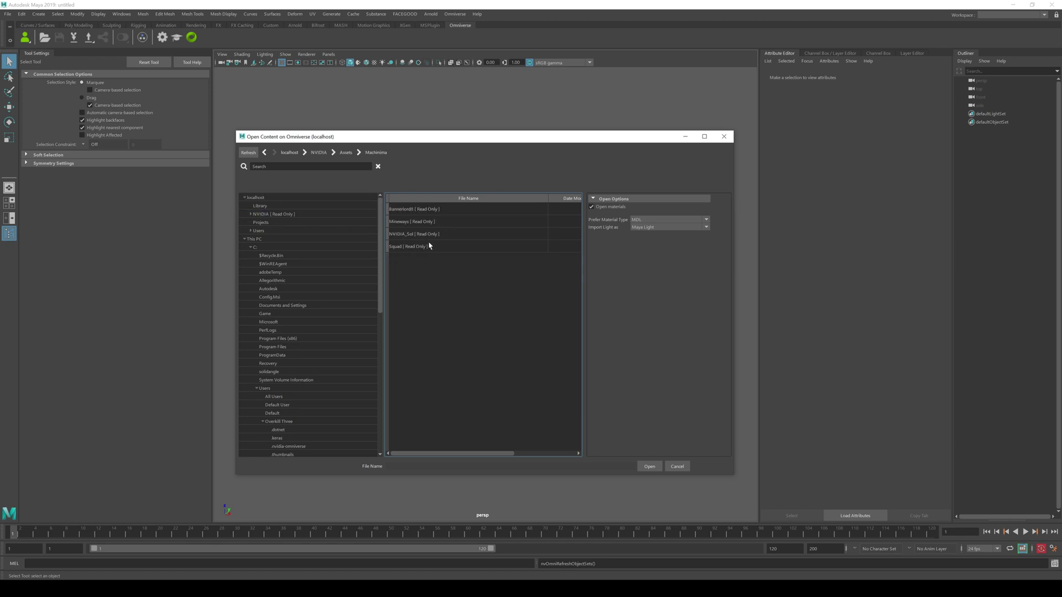
double_click(424, 234)
double_click(419, 210)
double_click(415, 240)
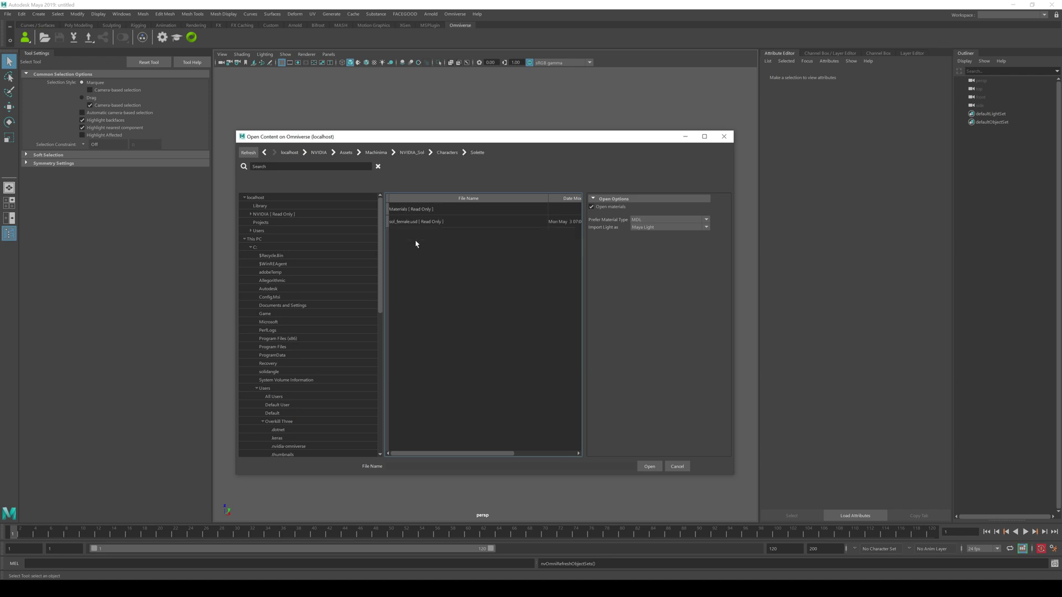
click(414, 222)
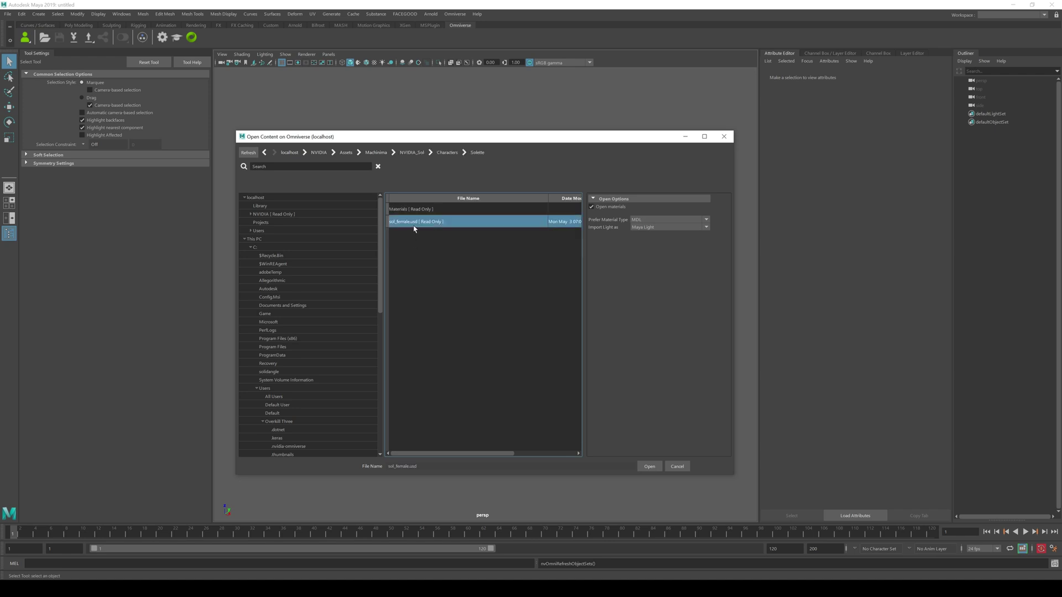
click(650, 467)
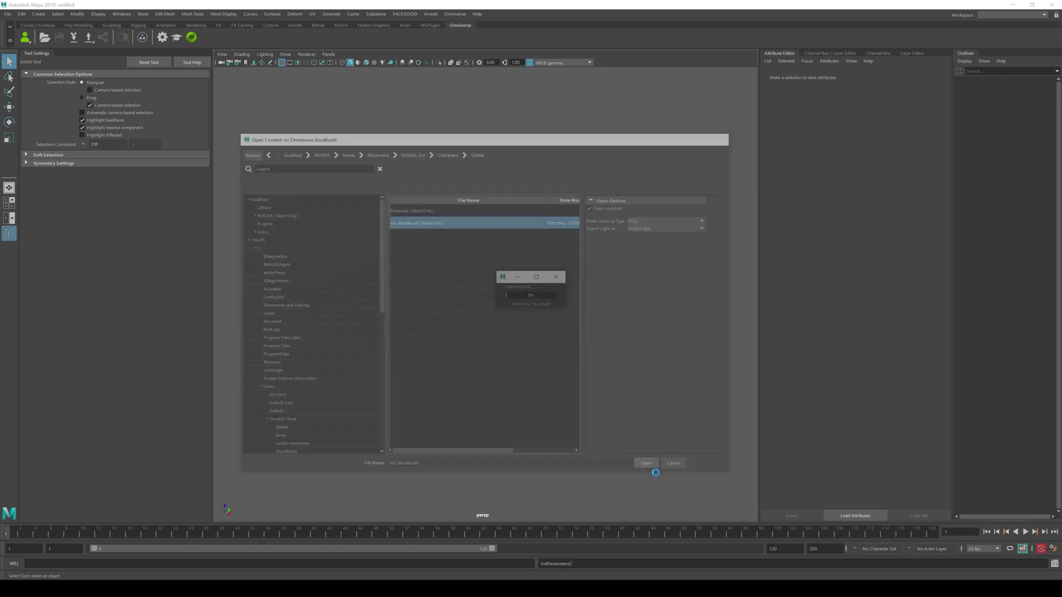
scroll(548, 237, down, 5)
scroll(533, 301, down, 6)
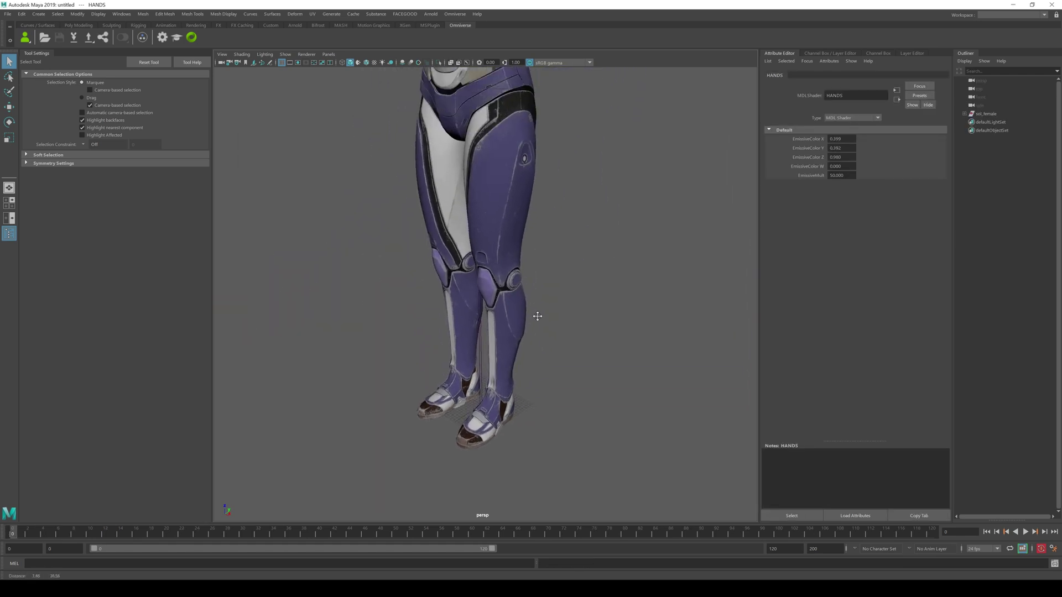
alt+drag(560, 244, 624, 277)
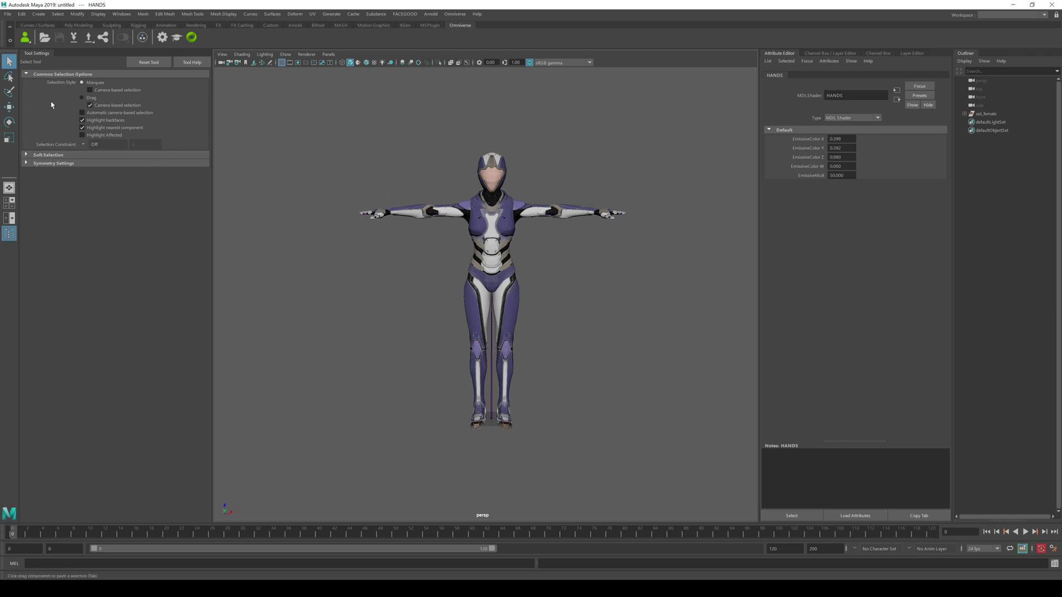
click(507, 235)
click(534, 176)
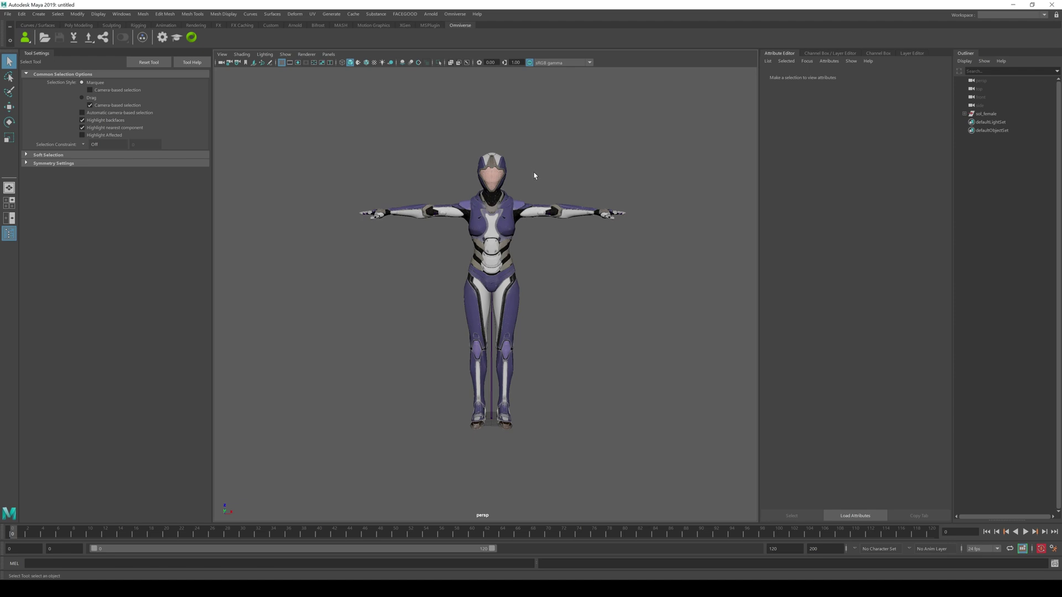
click(492, 184)
click(557, 273)
Set the world up axis to Y in Maya's Preferences and save
click(121, 14)
mouse_move(160, 94)
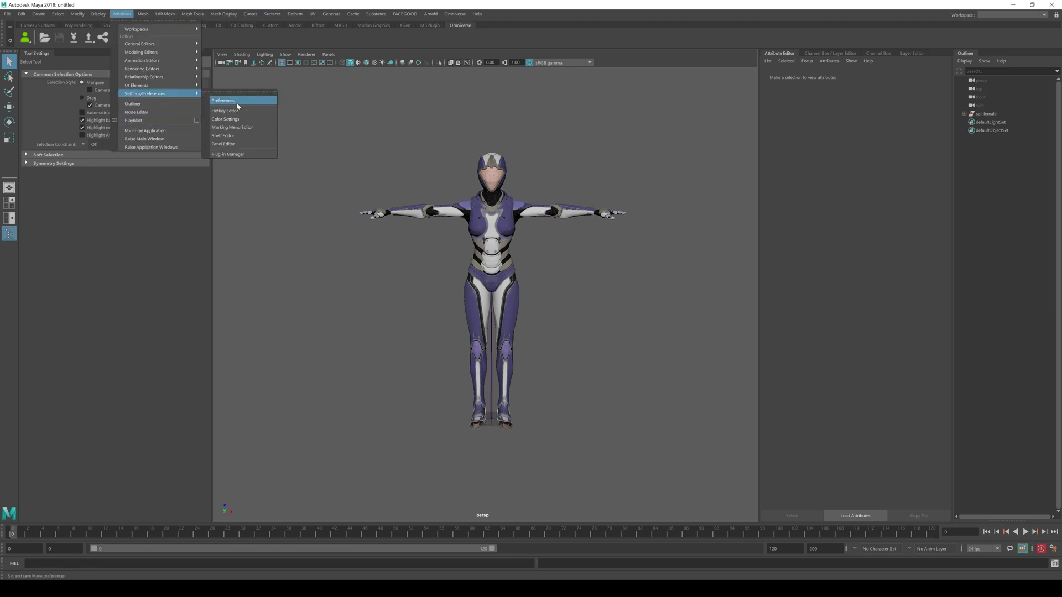
click(238, 101)
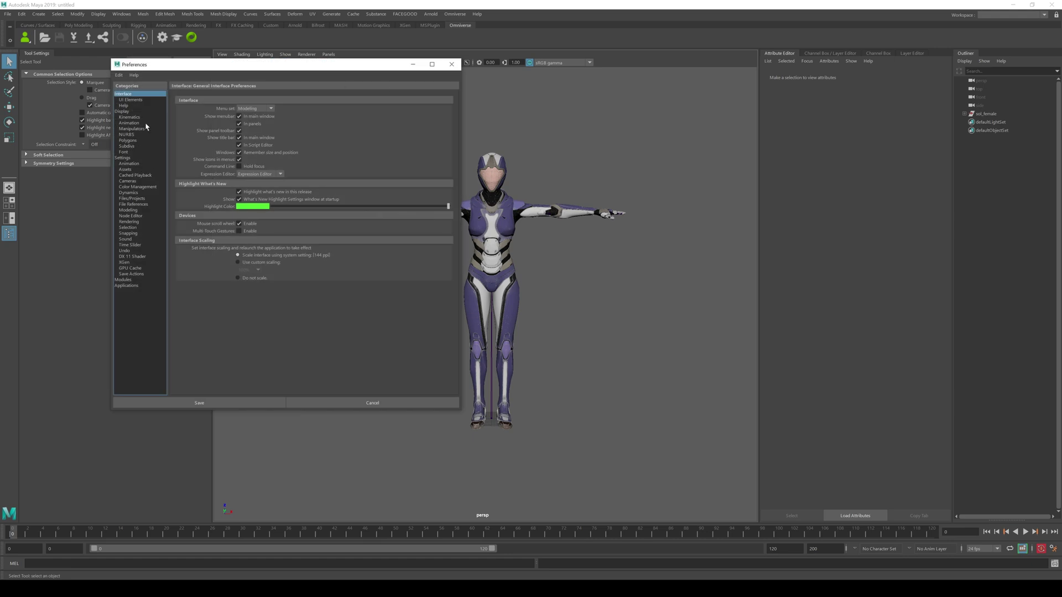
click(137, 158)
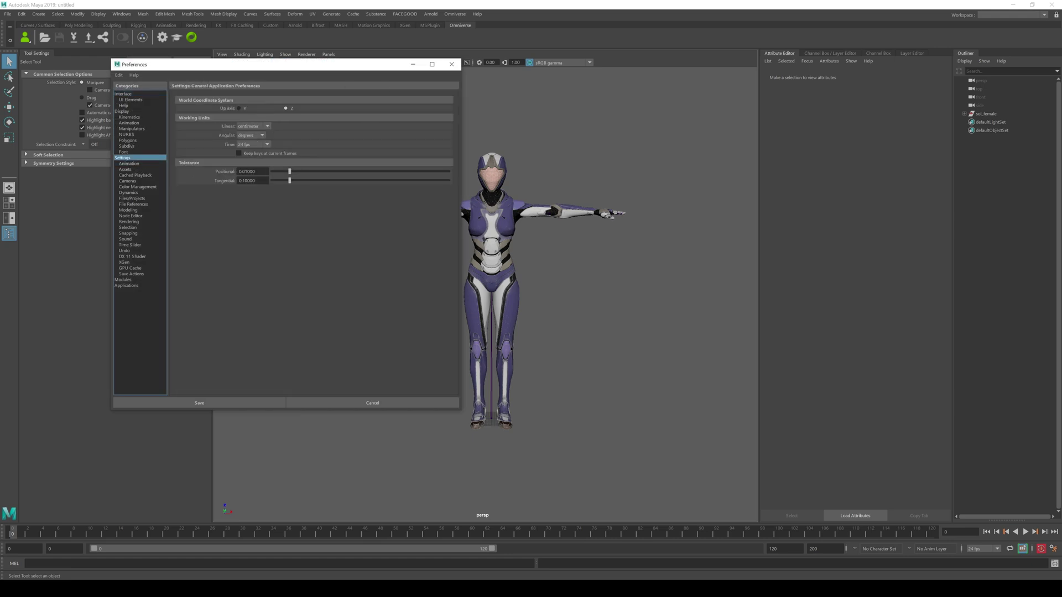
click(239, 108)
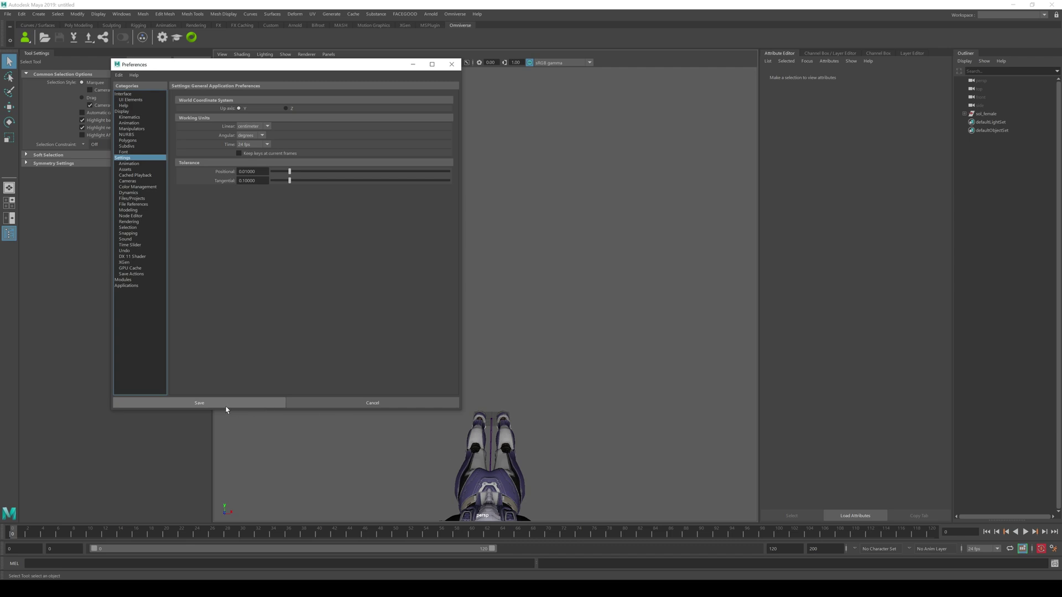
click(199, 402)
Set Root_Jnt Rotate X to 0 so the character stands upright in T-pose
alt+drag(526, 408, 677, 494)
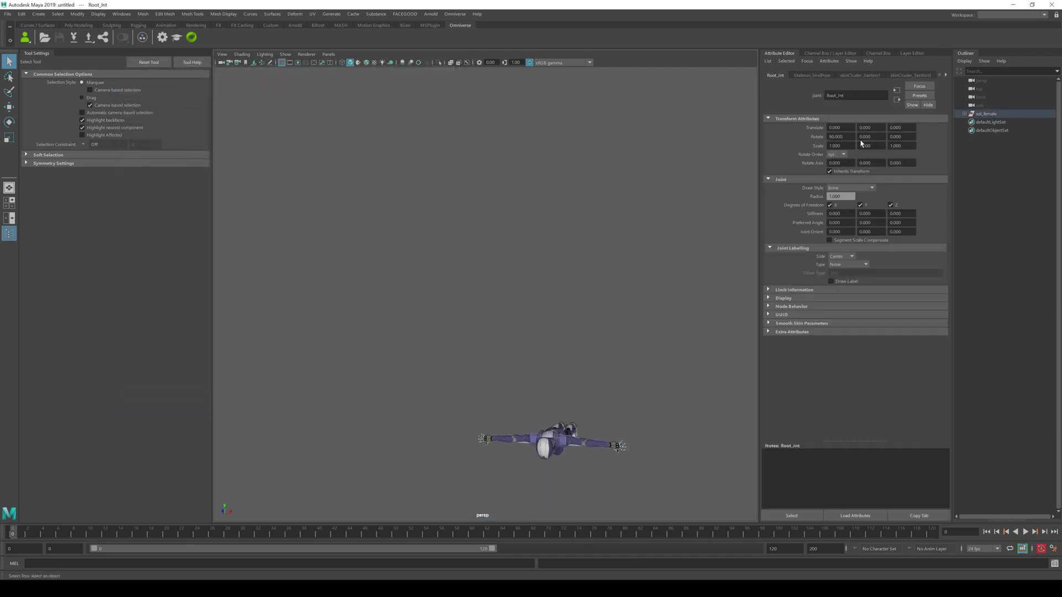
text(0)
key(Return)
scroll(692, 422, up, 5)
alt+middle_drag(692, 422, 578, 293)
scroll(627, 360, up, 2)
alt+drag(632, 280, 659, 315)
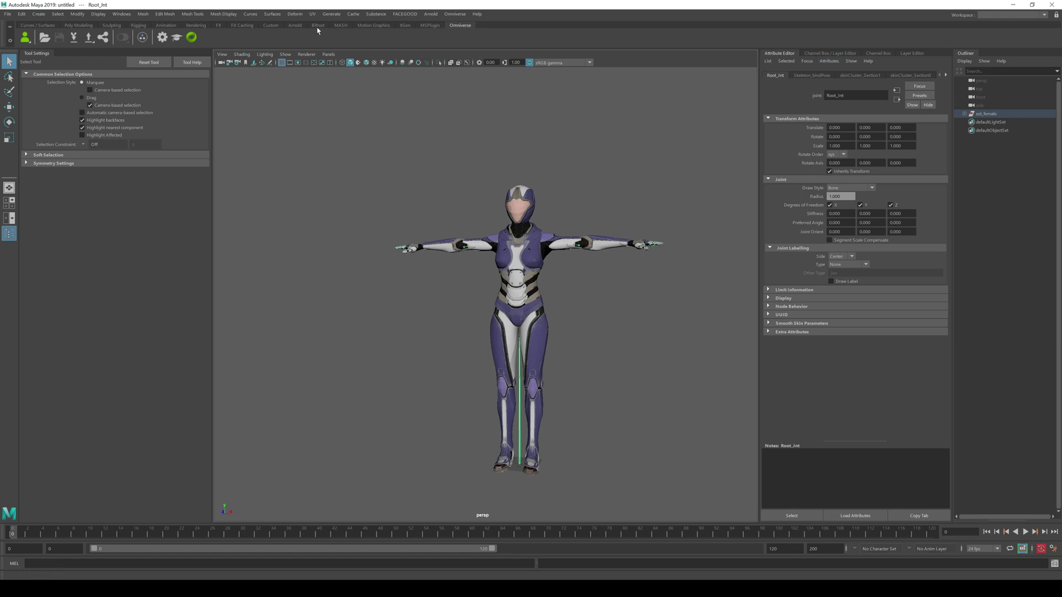
Create a HumanIK character definition and drag the saved character file into the viewport
click(138, 26)
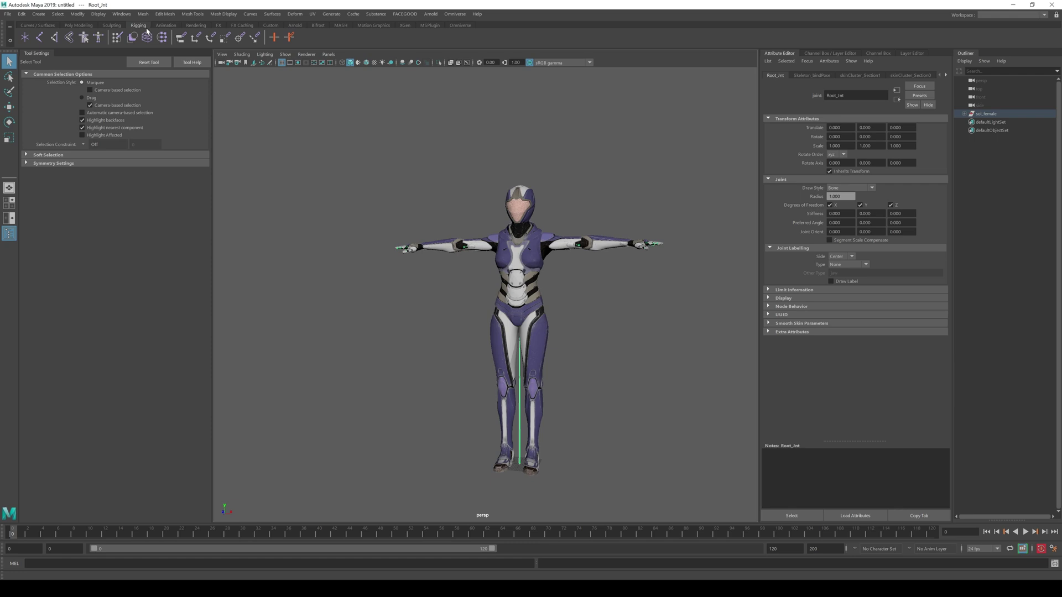
click(99, 37)
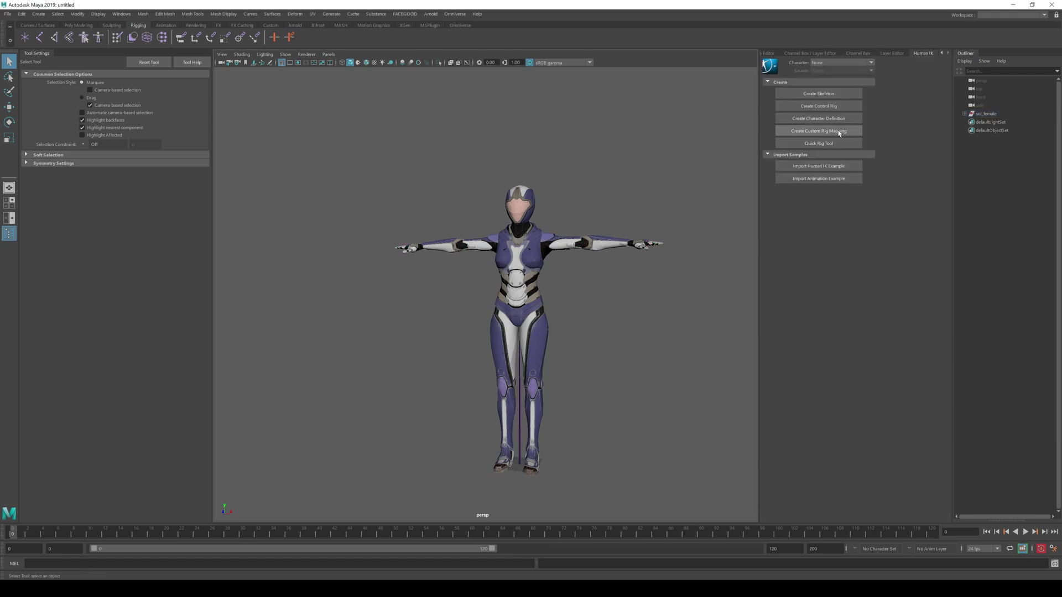
click(790, 124)
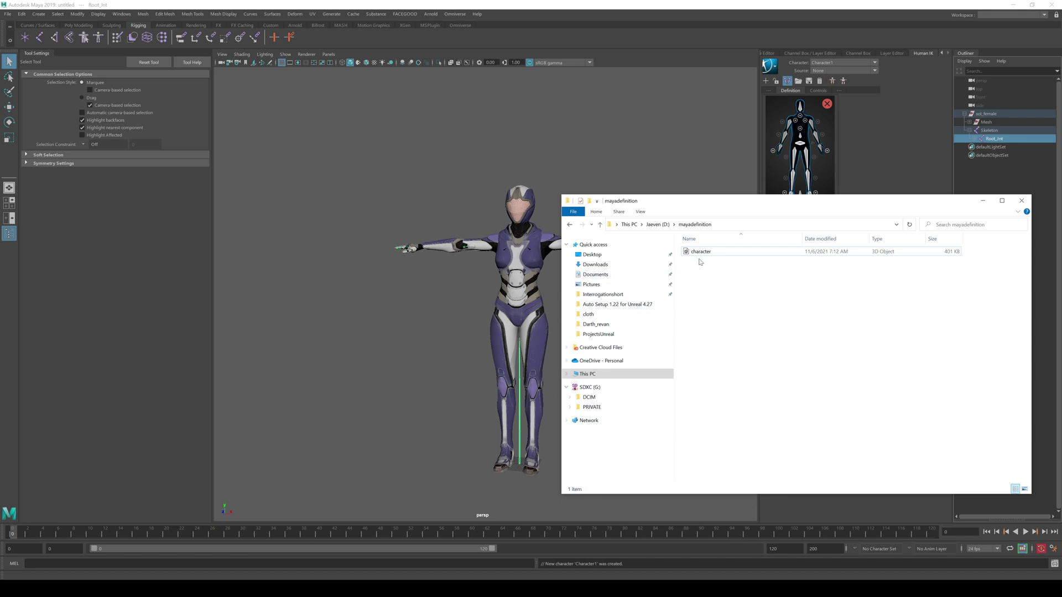
drag(700, 262, 522, 273)
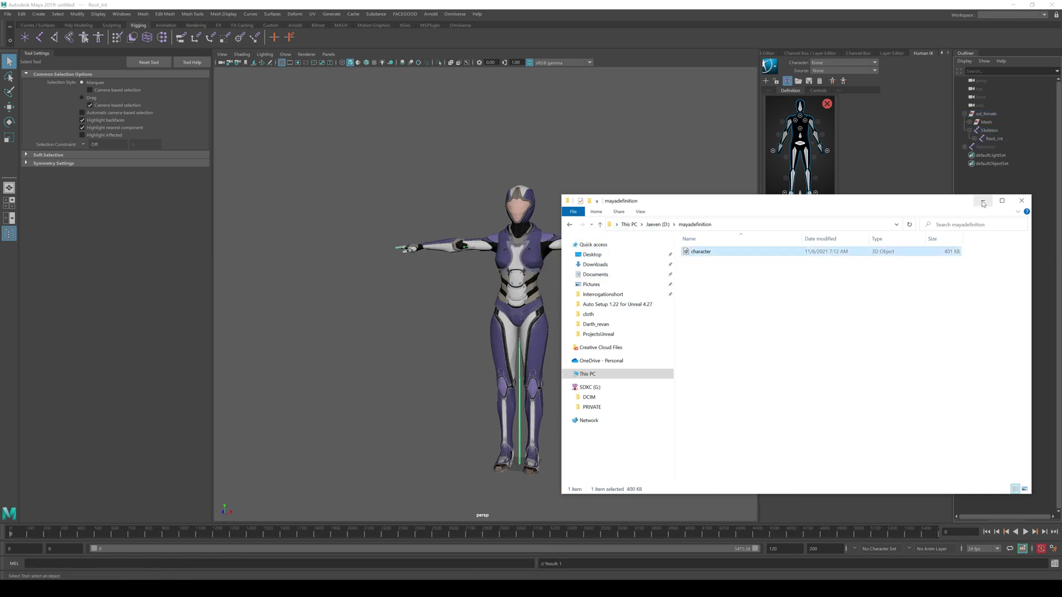
click(983, 202)
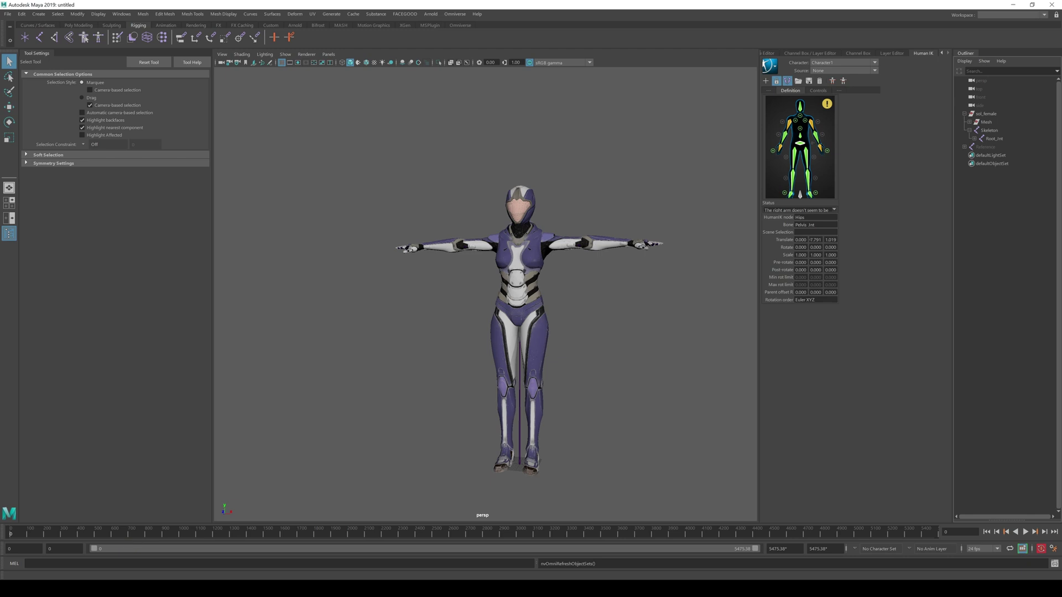
key(super+e)
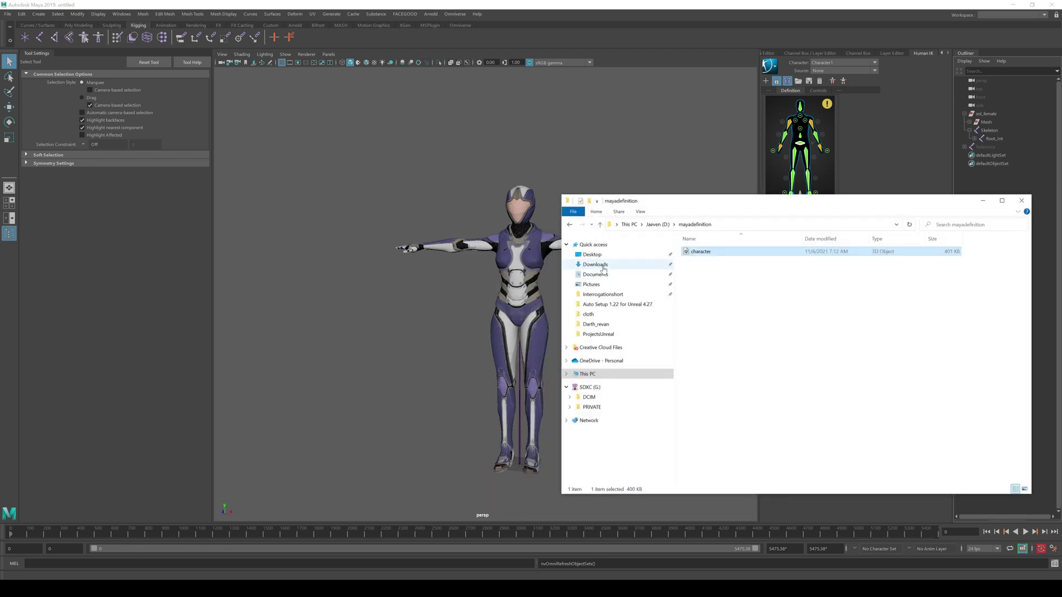
scroll(849, 387, down, 3)
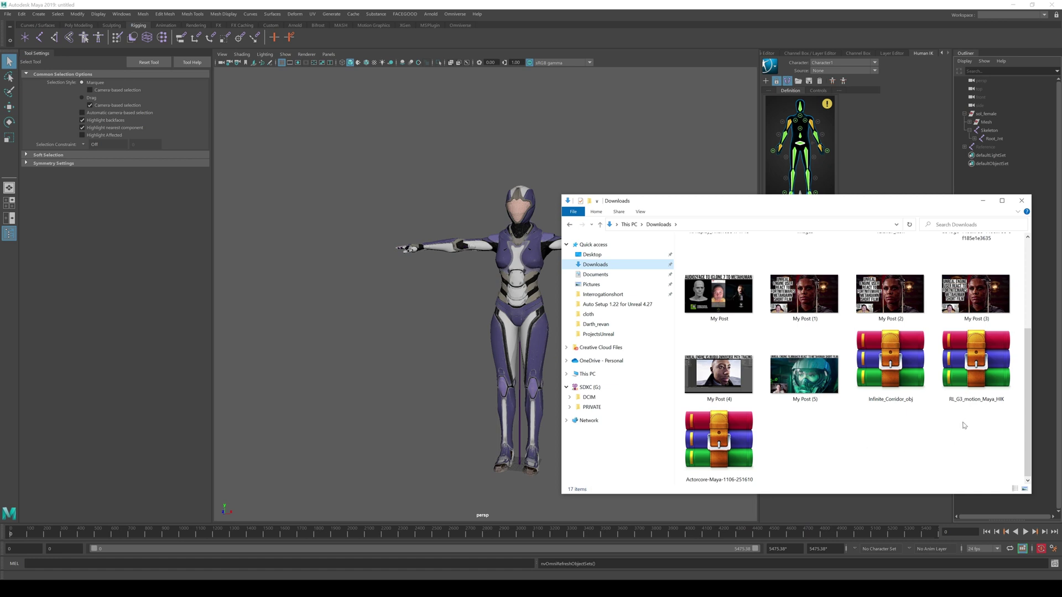
right_click(733, 447)
click(783, 299)
click(555, 385)
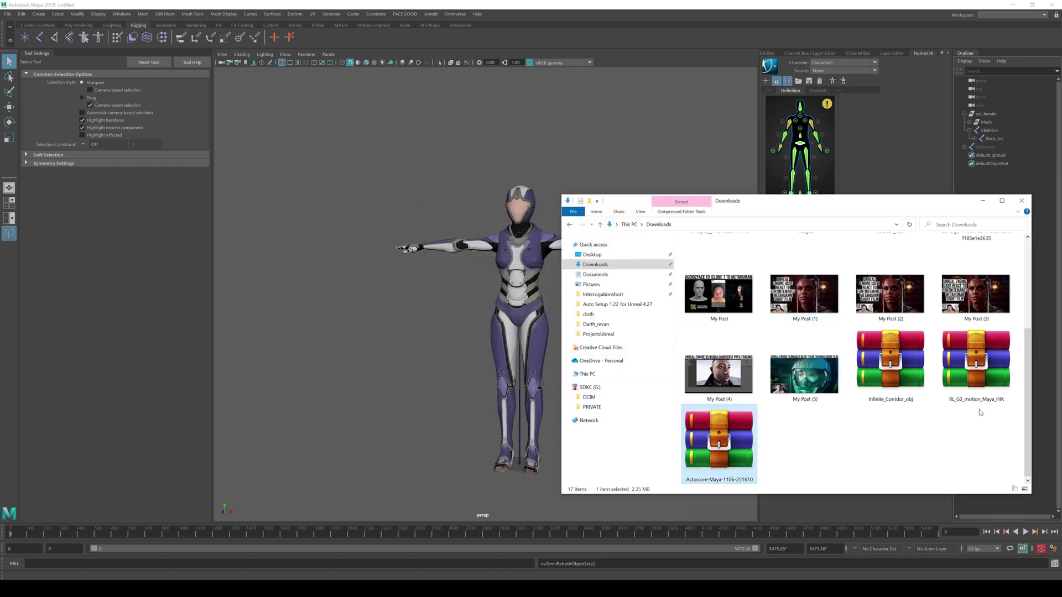
Extract the RL_G3_motion_Maya_HIK archive, confirming replacement of existing files
right_click(979, 365)
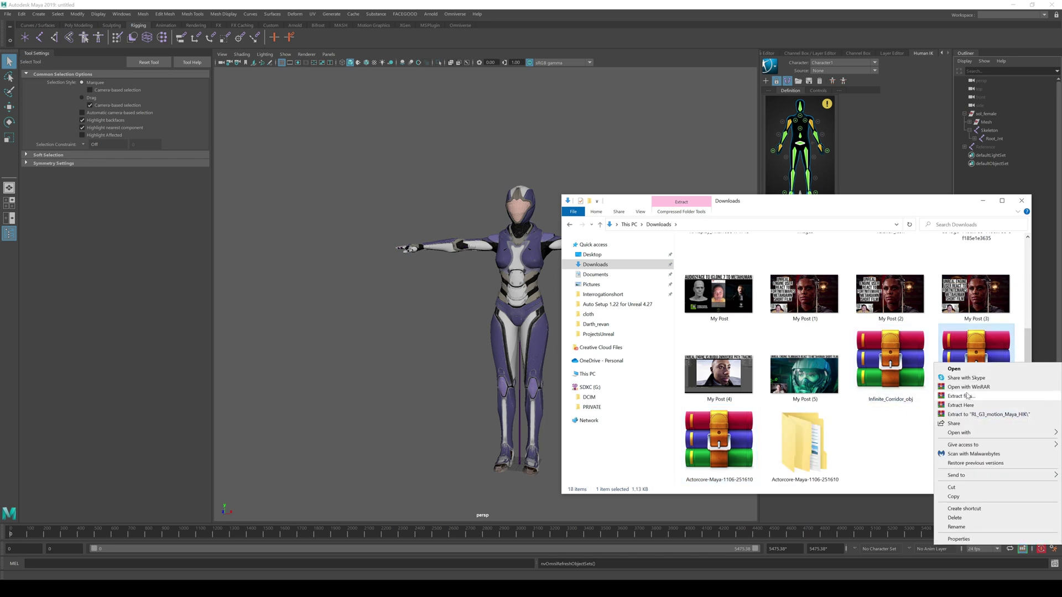
click(963, 396)
click(546, 386)
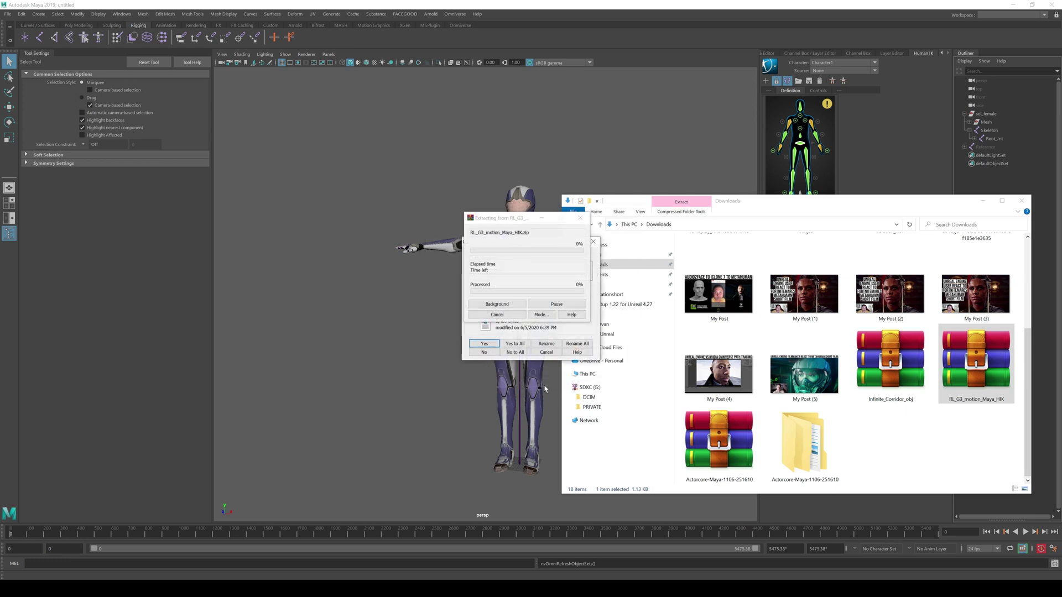
key(Return)
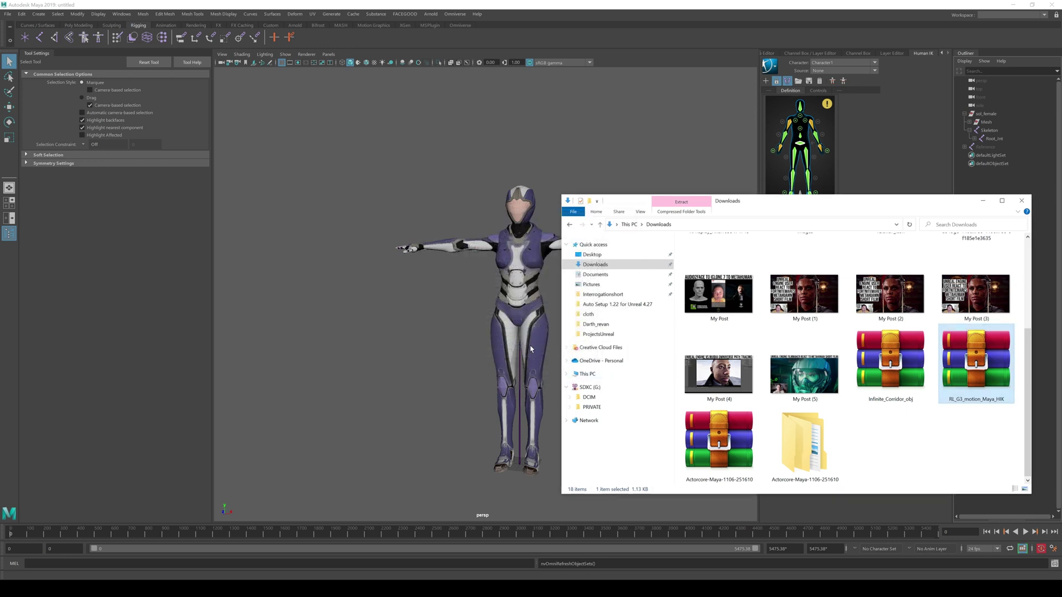
click(8, 14)
click(54, 105)
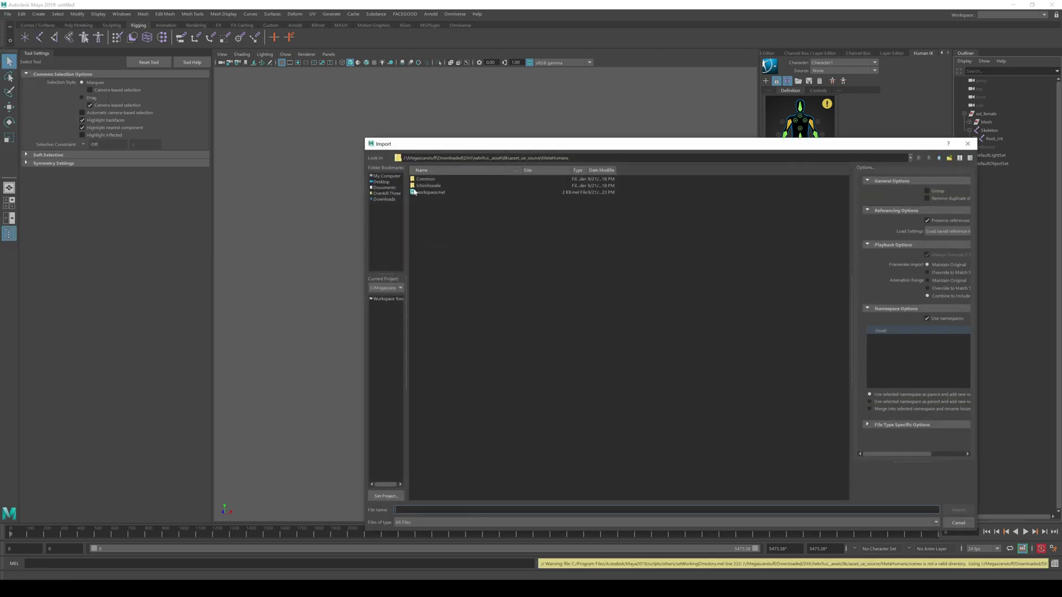
click(385, 193)
click(384, 199)
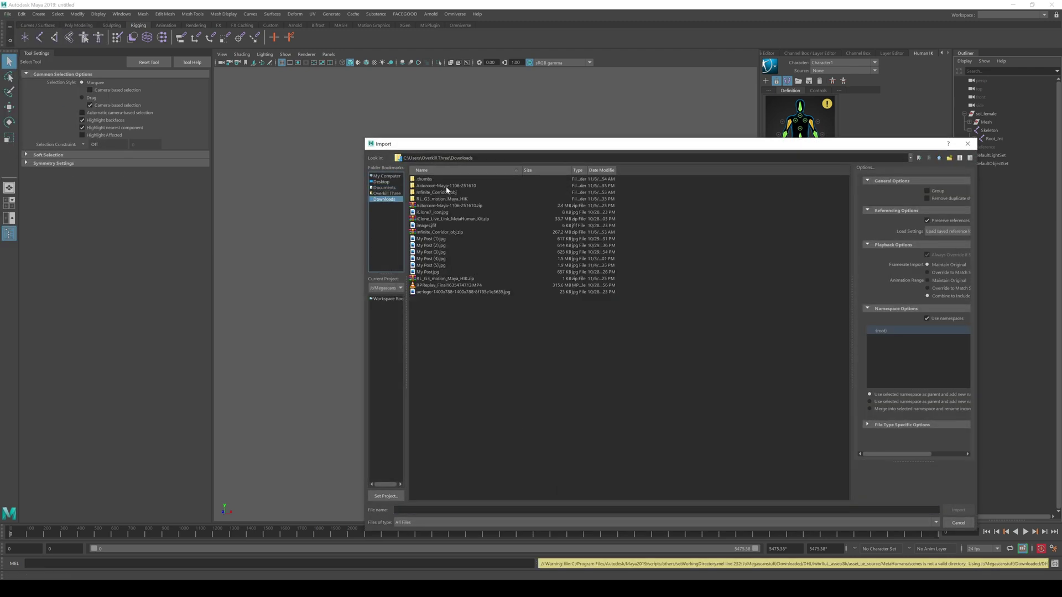
double_click(446, 187)
double_click(435, 180)
double_click(460, 180)
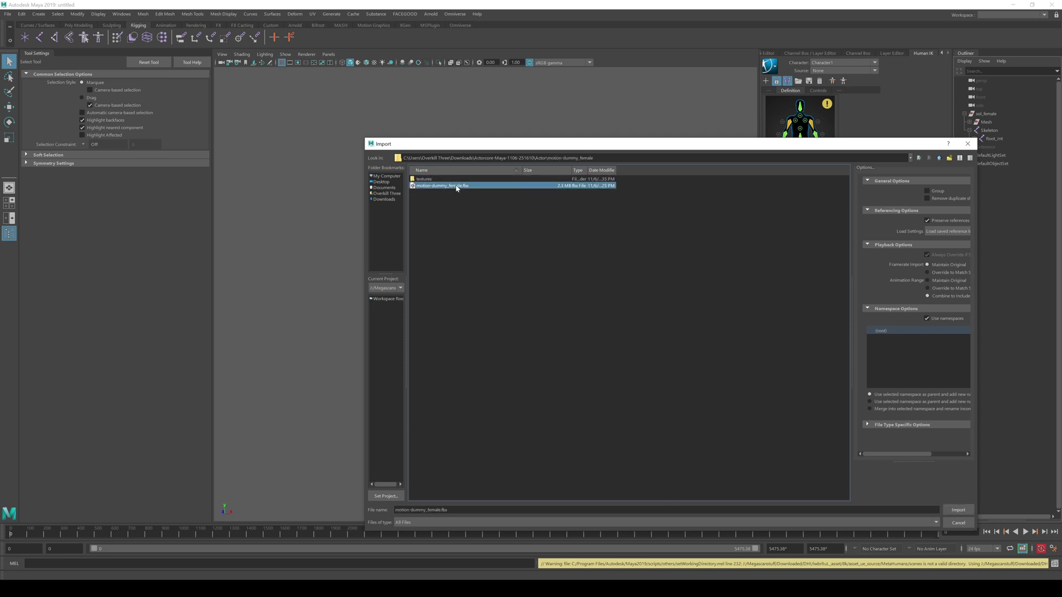
double_click(458, 185)
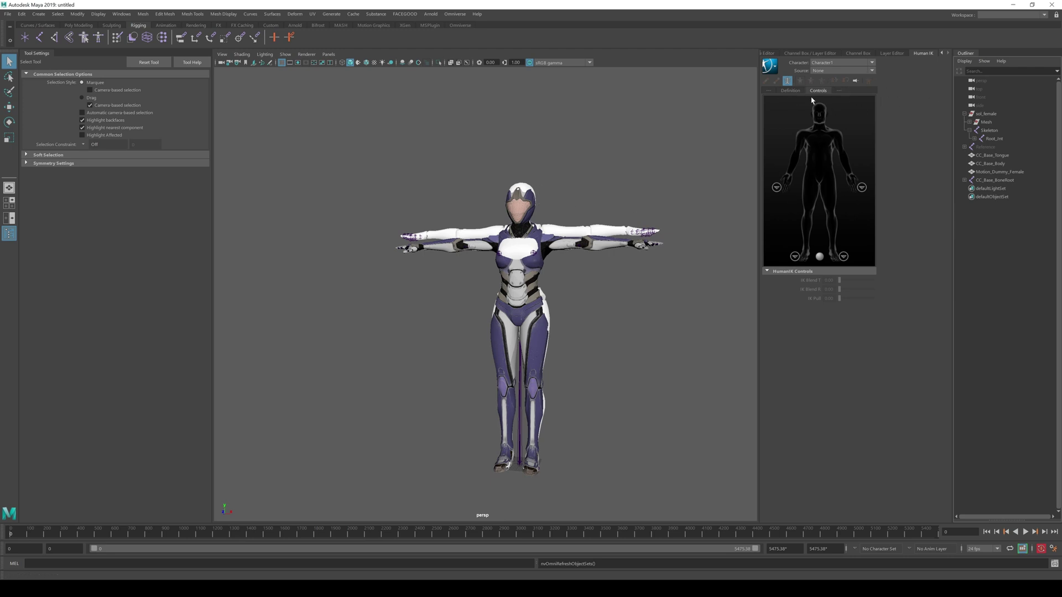
Create a second HumanIK character definition and select the CC_Base_Hip joint
click(791, 91)
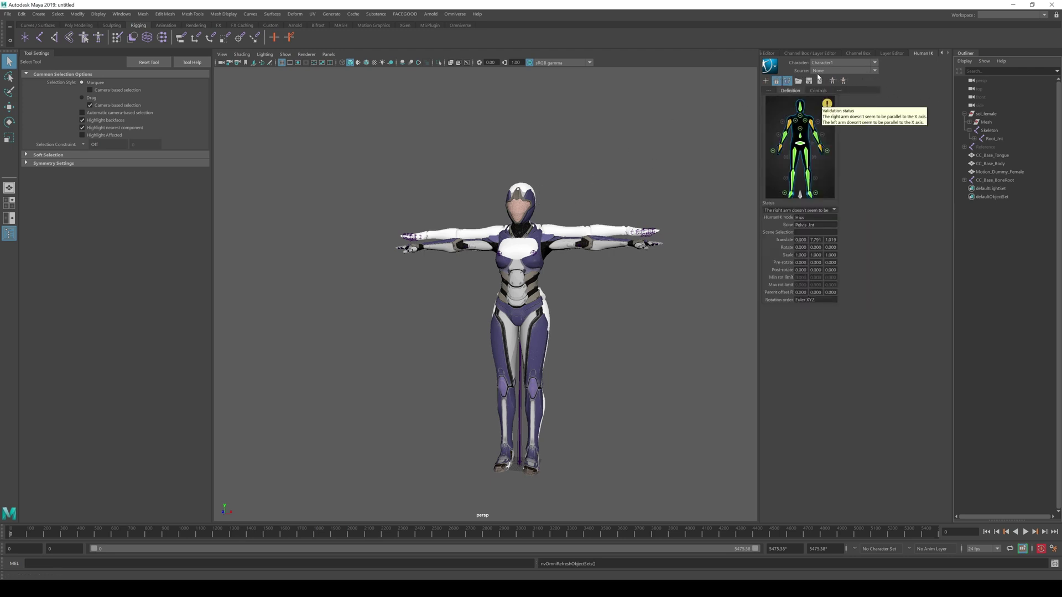
click(766, 82)
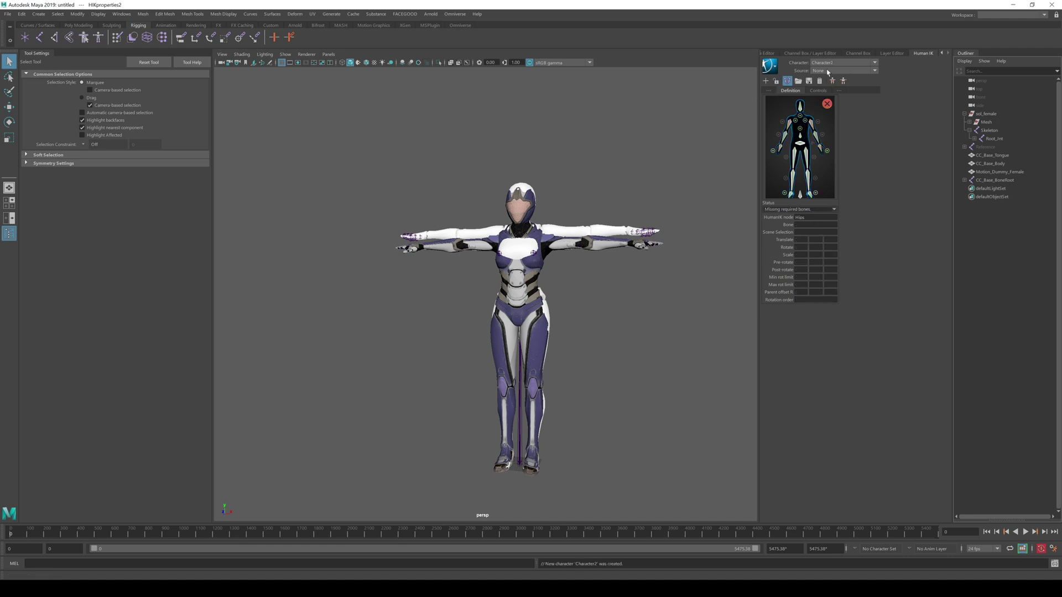
click(996, 181)
click(966, 181)
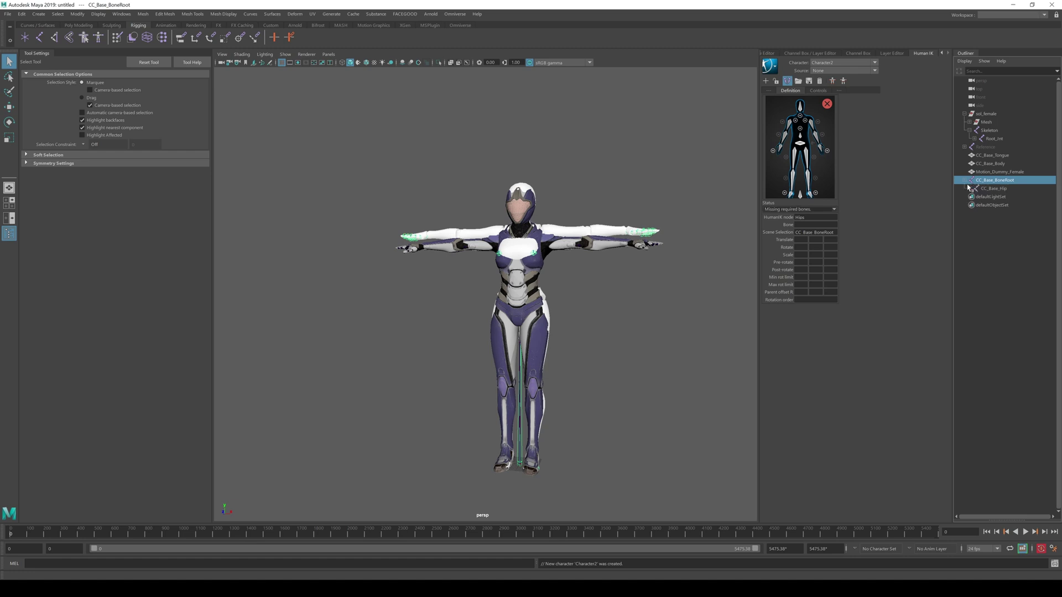
click(994, 188)
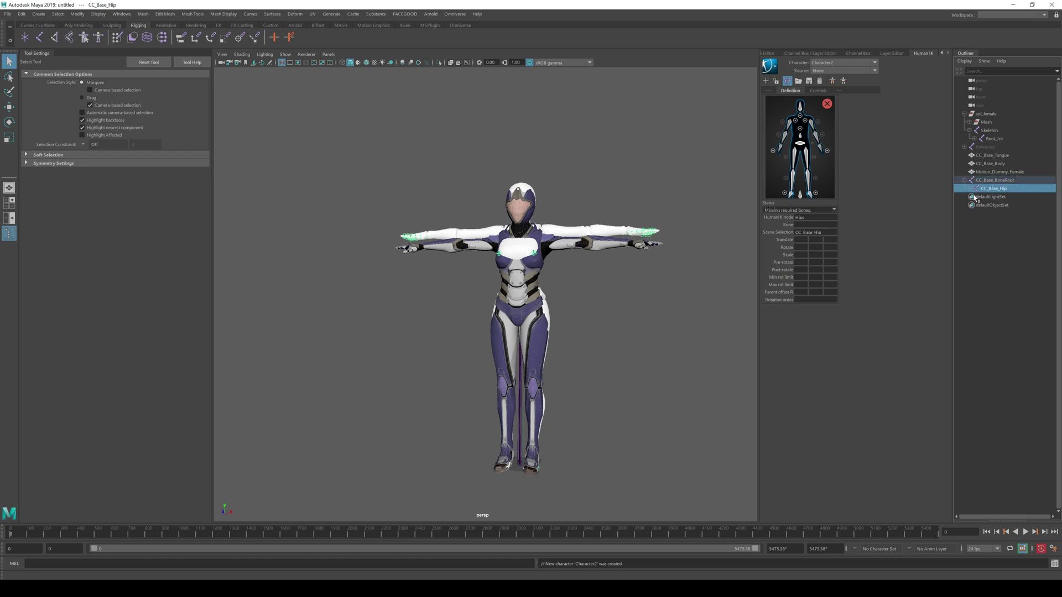
Load the RL_G3_motion_Maya_HIK skeleton definition template from Downloads to characterize the skeleton
click(798, 83)
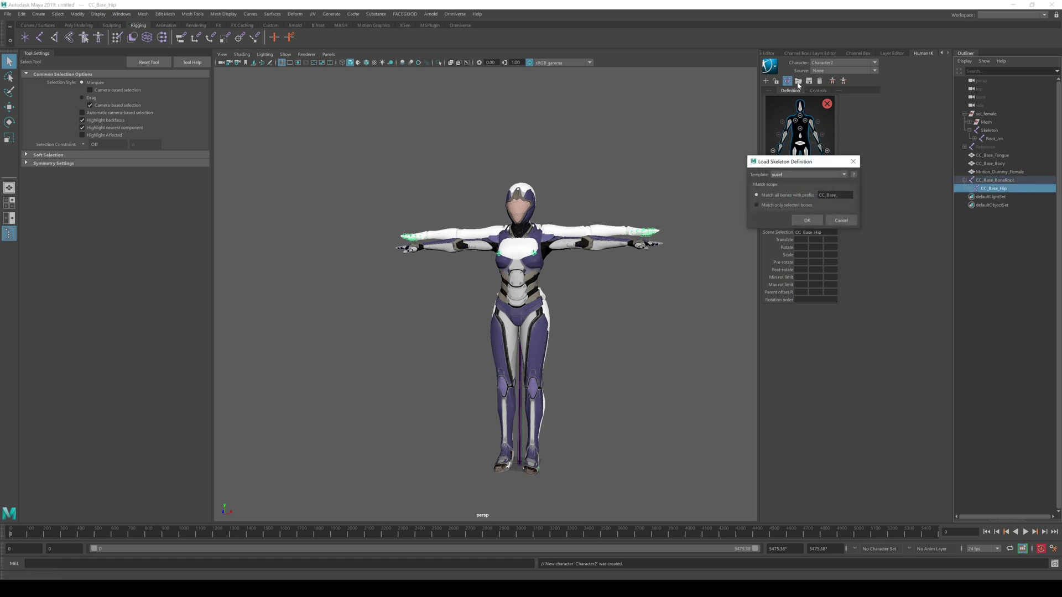
click(808, 174)
click(787, 220)
click(766, 242)
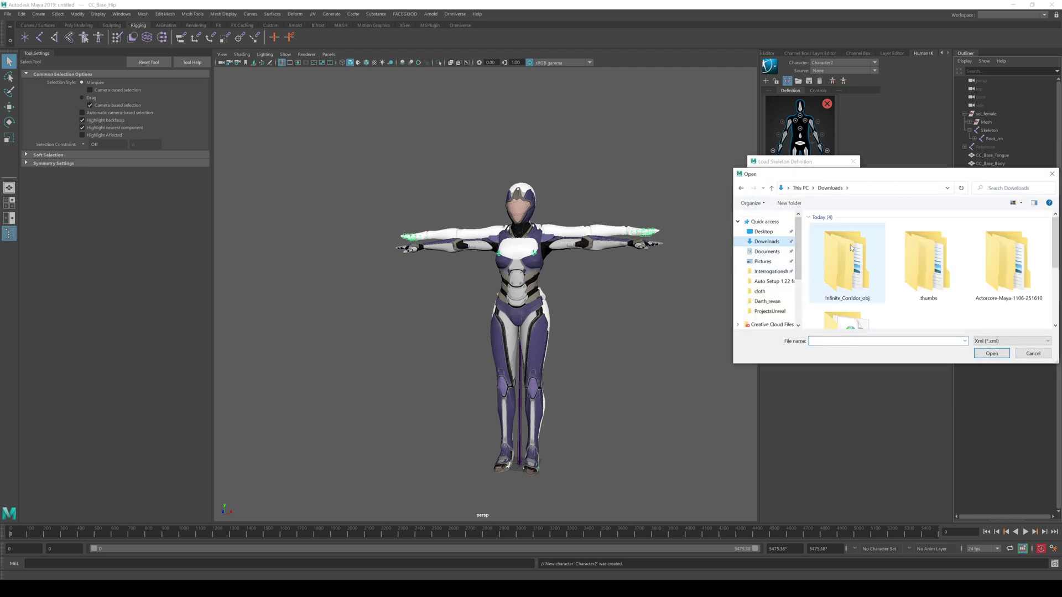
scroll(885, 268, down, 1)
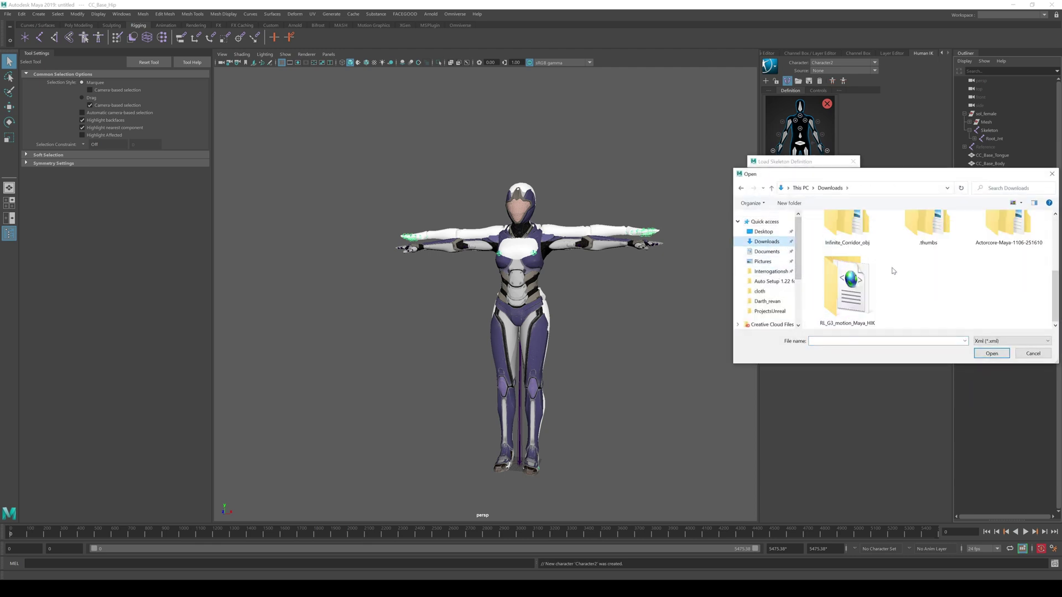
double_click(850, 288)
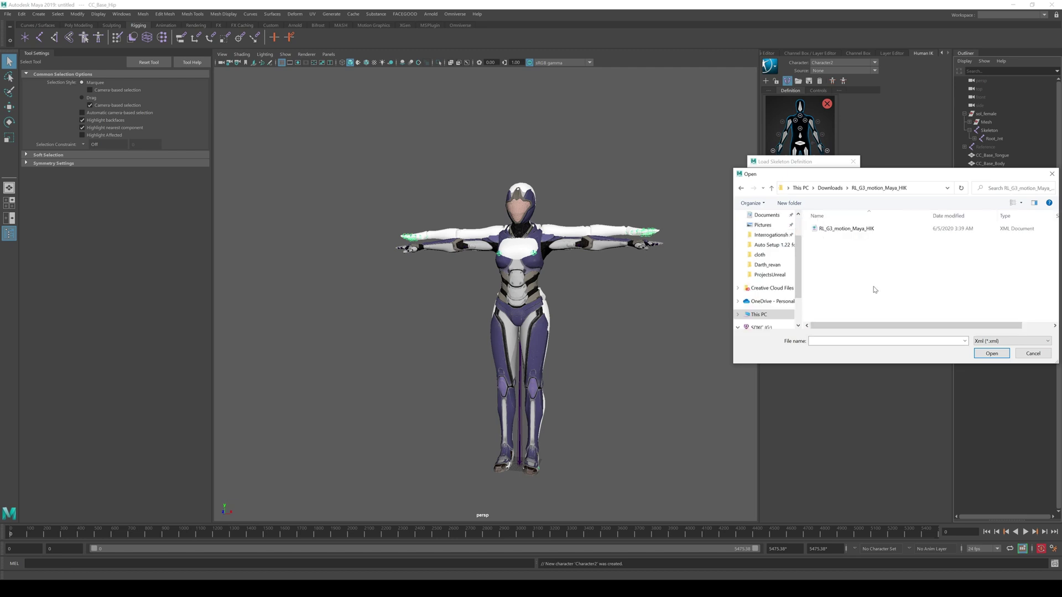
double_click(850, 232)
click(809, 221)
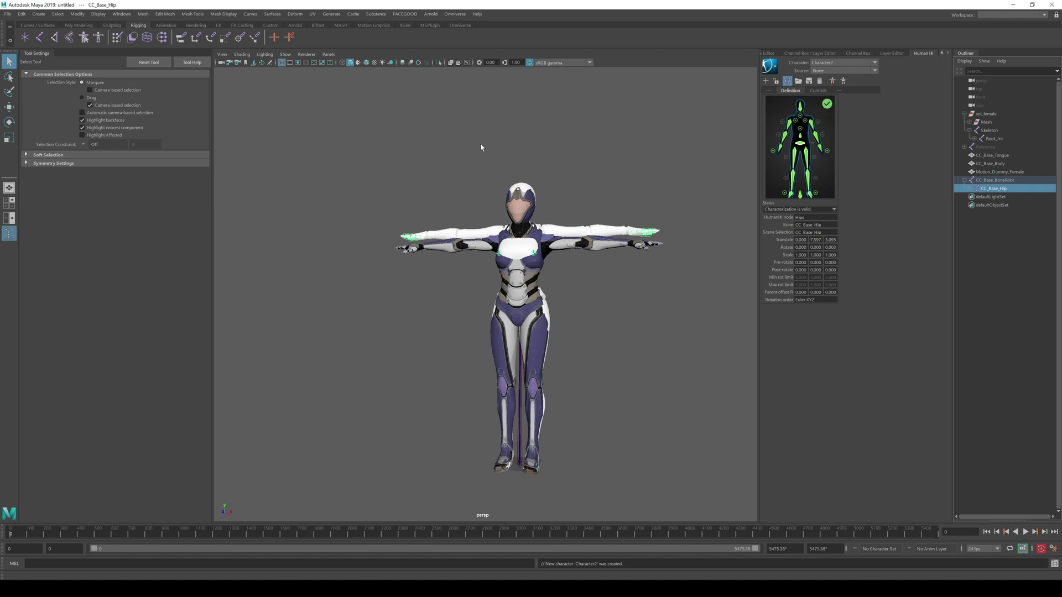
Open the Time Editor from Windows > Animation Editors and move it lower on screen
click(121, 14)
mouse_move(143, 62)
click(223, 75)
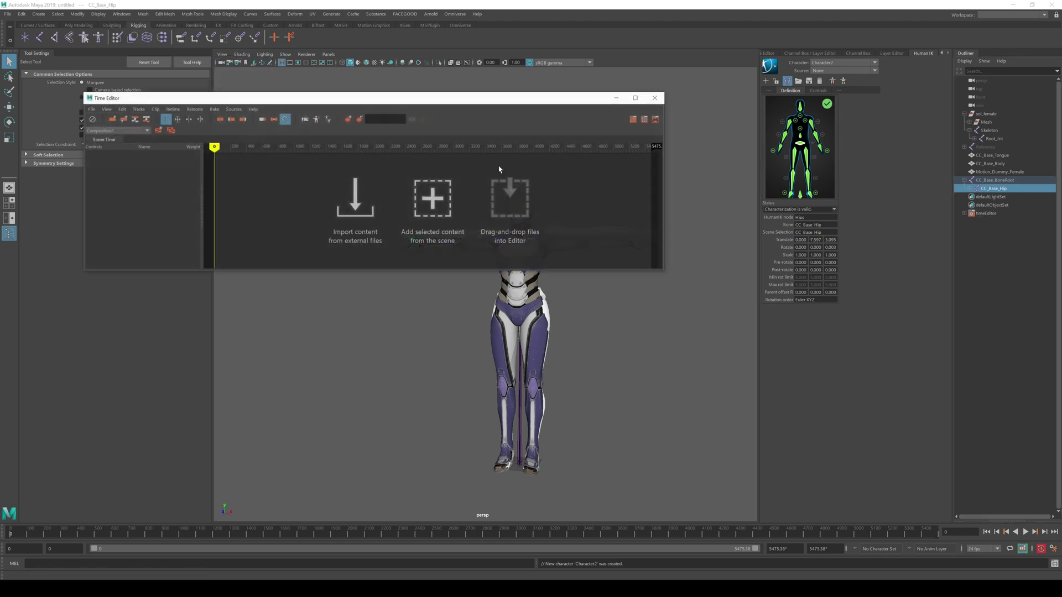
drag(342, 98, 390, 235)
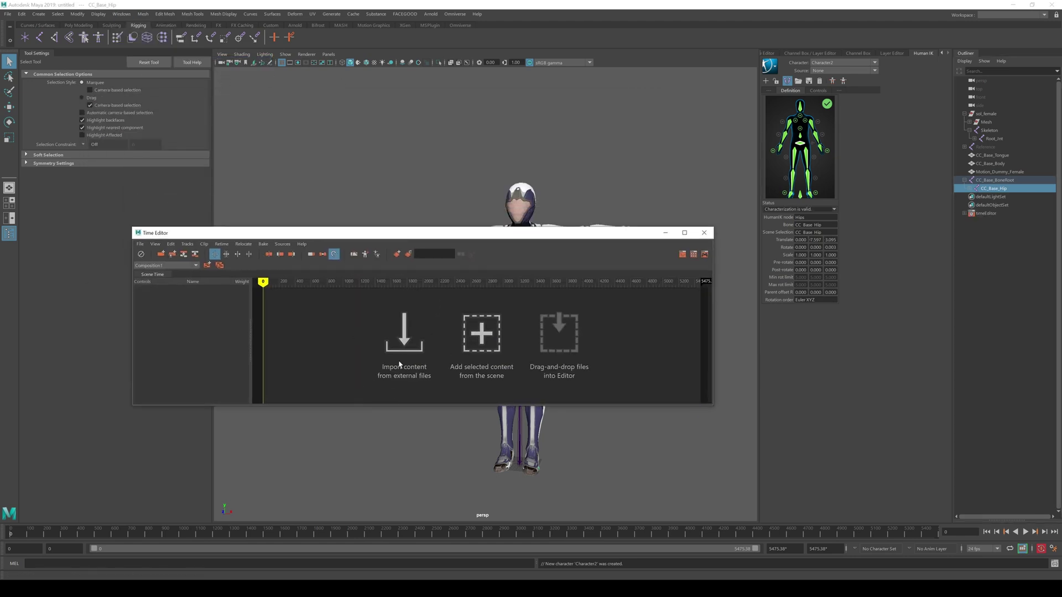
key(alt+Tab)
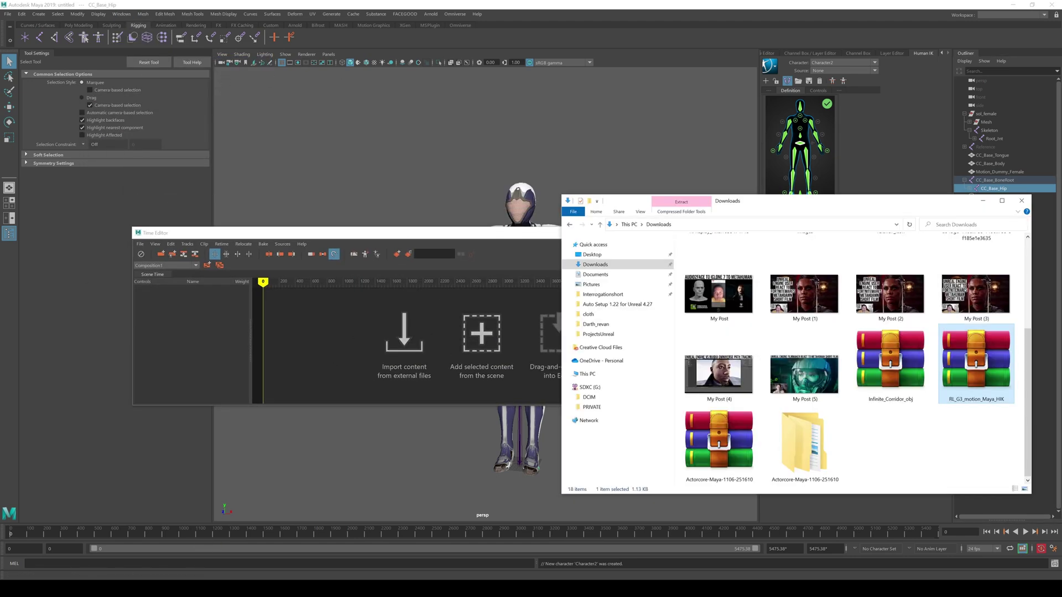
double_click(805, 446)
double_click(711, 263)
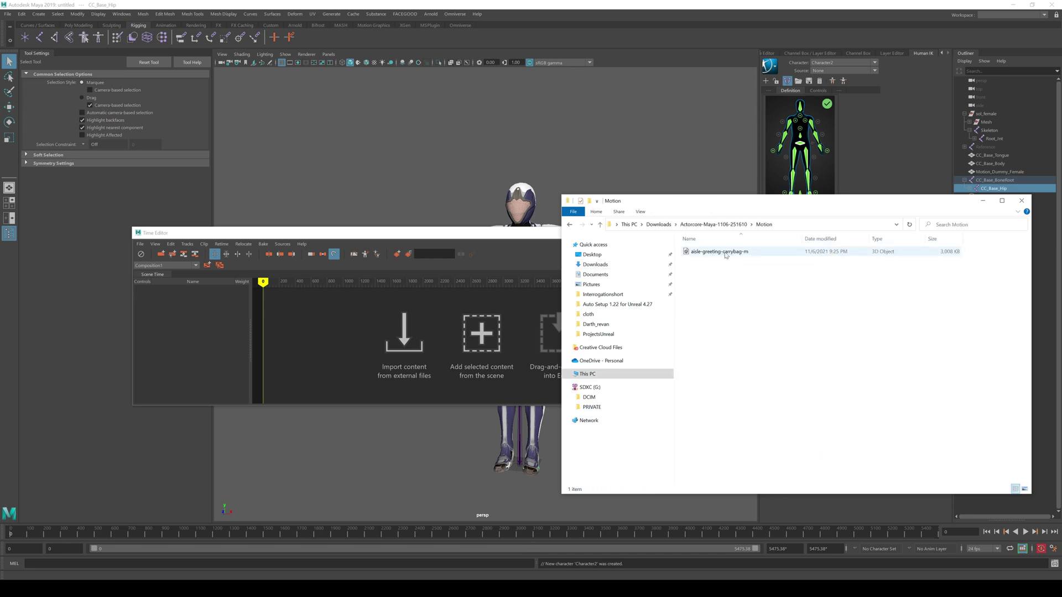
drag(739, 252, 293, 323)
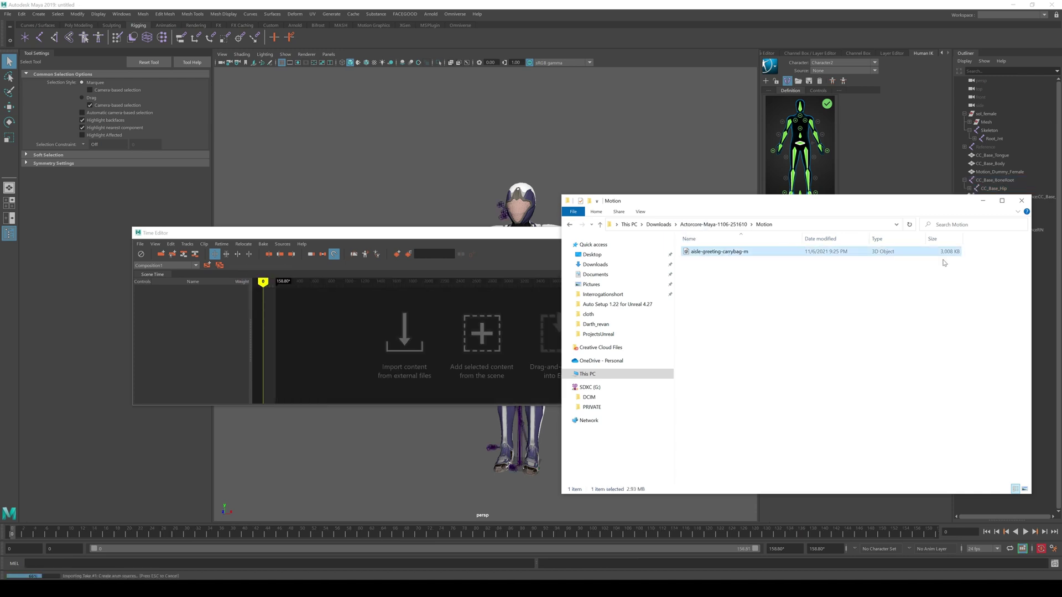
click(984, 202)
drag(416, 233, 344, 323)
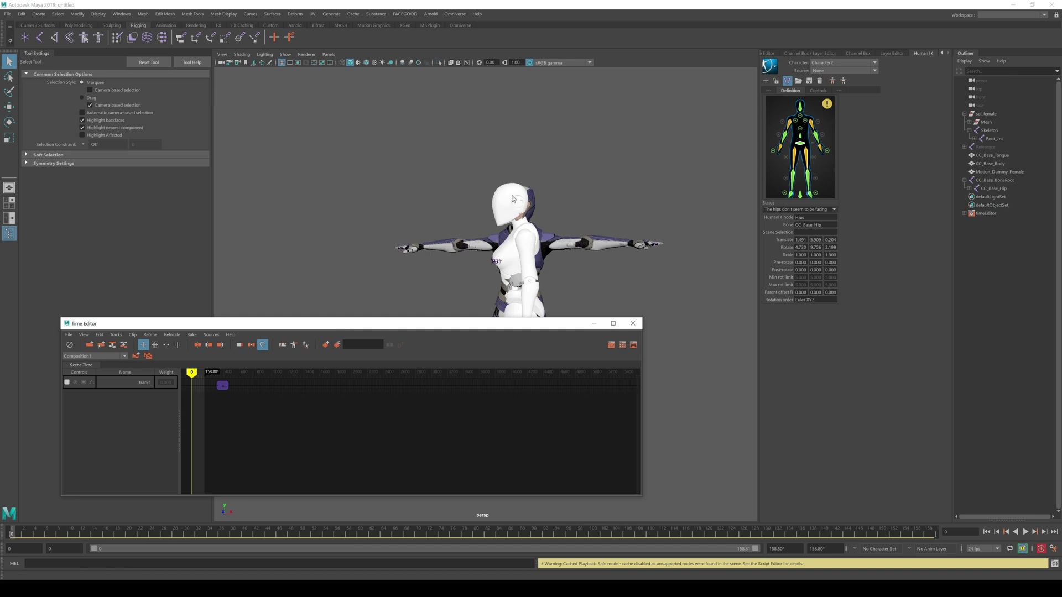
Move the motion clip to start at frame 0 and set the scene to 60 fps
drag(223, 386, 198, 387)
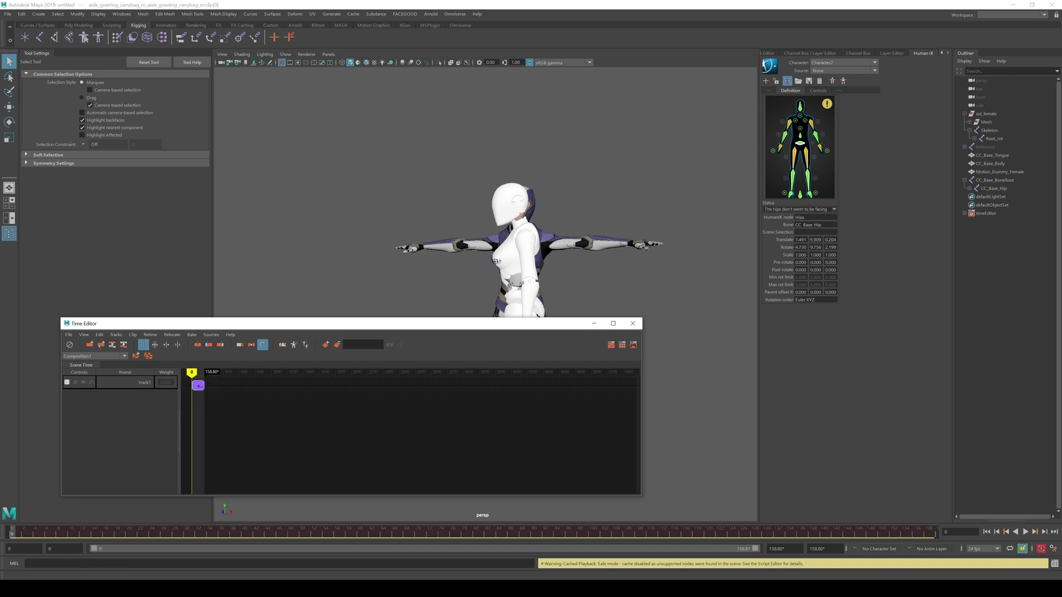
click(983, 549)
scroll(986, 526, down, 4)
click(984, 529)
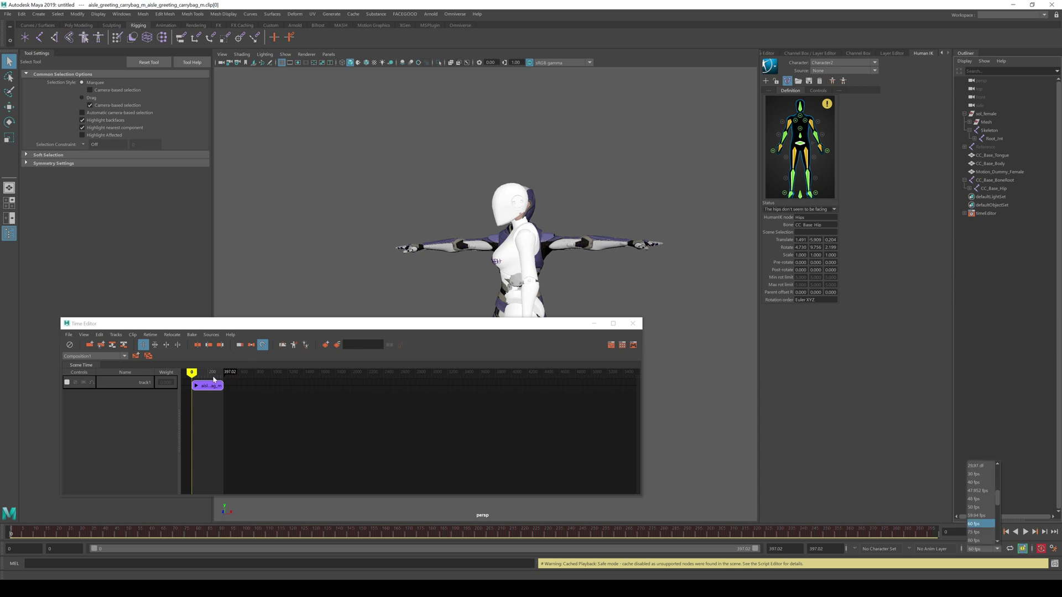
Scrub through the clip to check the motion, then bring up the HumanIK character list
mouse_move(199, 379)
mouse_down()
mouse_move(211, 380)
mouse_move(191, 384)
mouse_up()
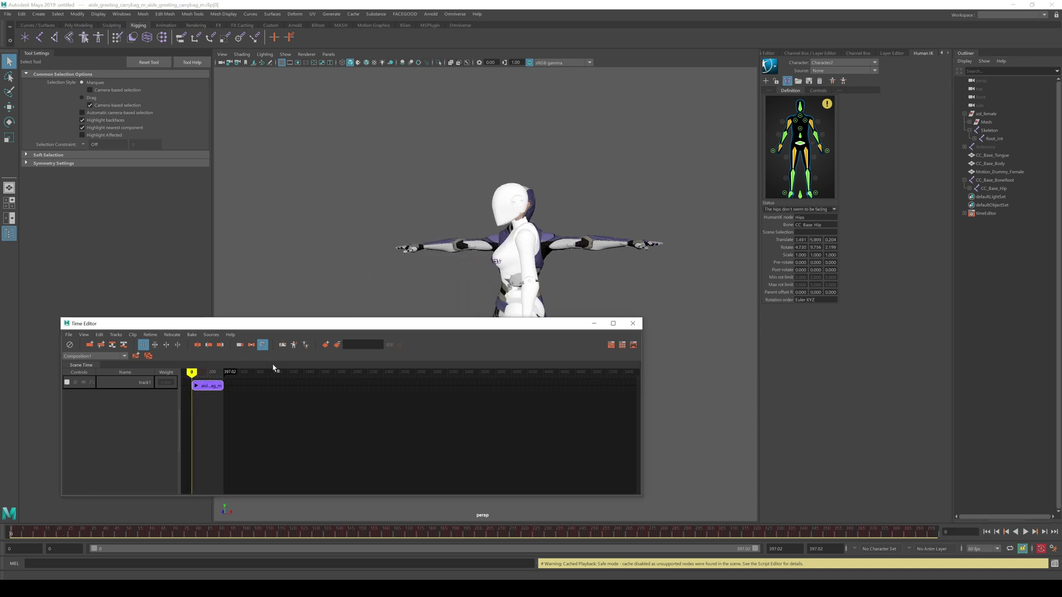
drag(530, 323, 503, 347)
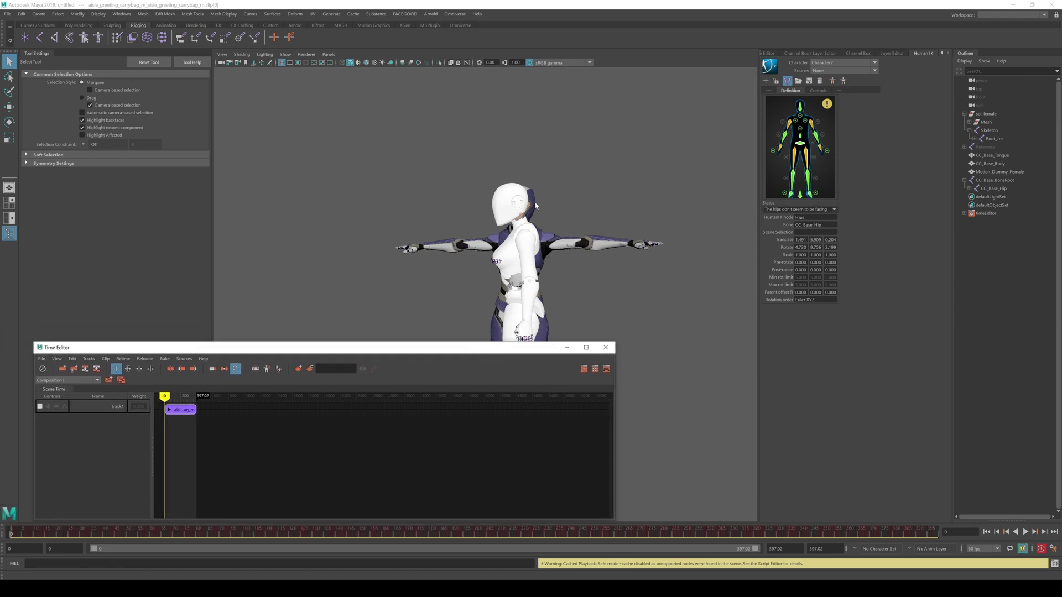
click(826, 68)
Make Character1 the current HumanIK character with Character2 as its source
click(826, 80)
click(836, 71)
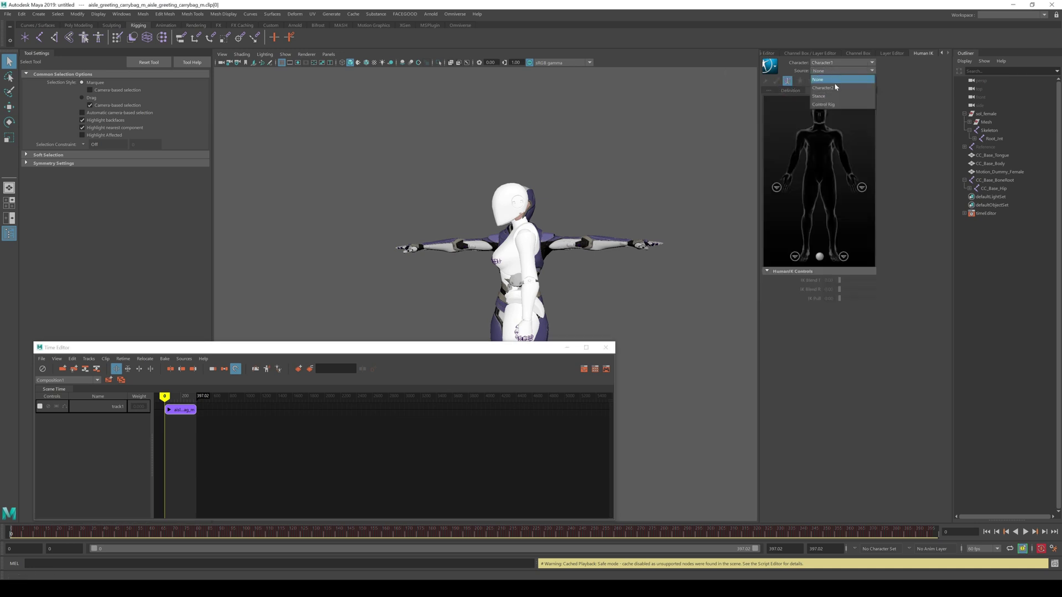
click(836, 91)
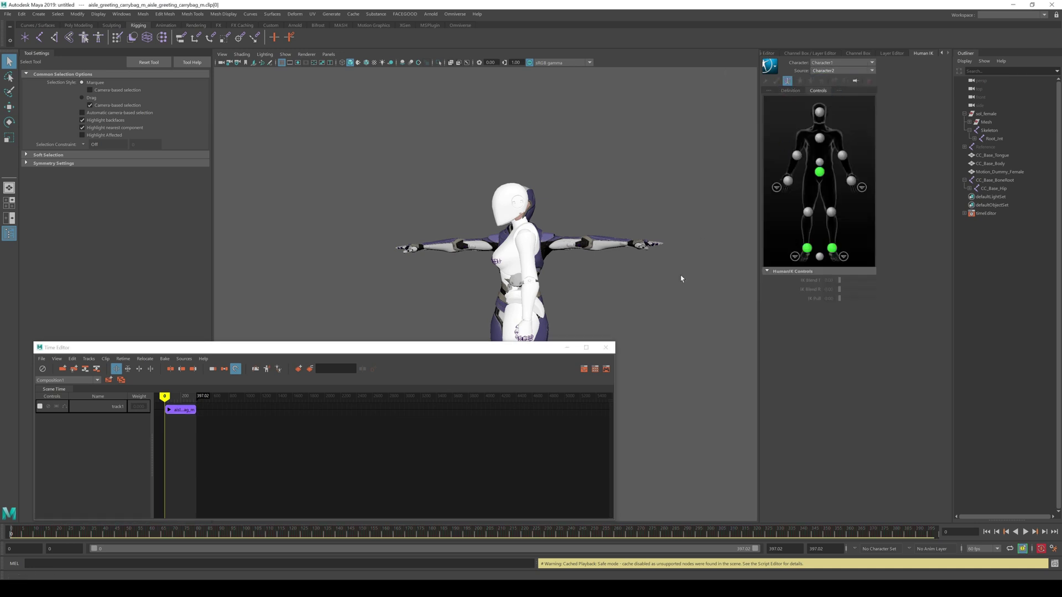
Preview the retarget: scrub to frame 72, play back from the front, then rewind to 0
click(567, 348)
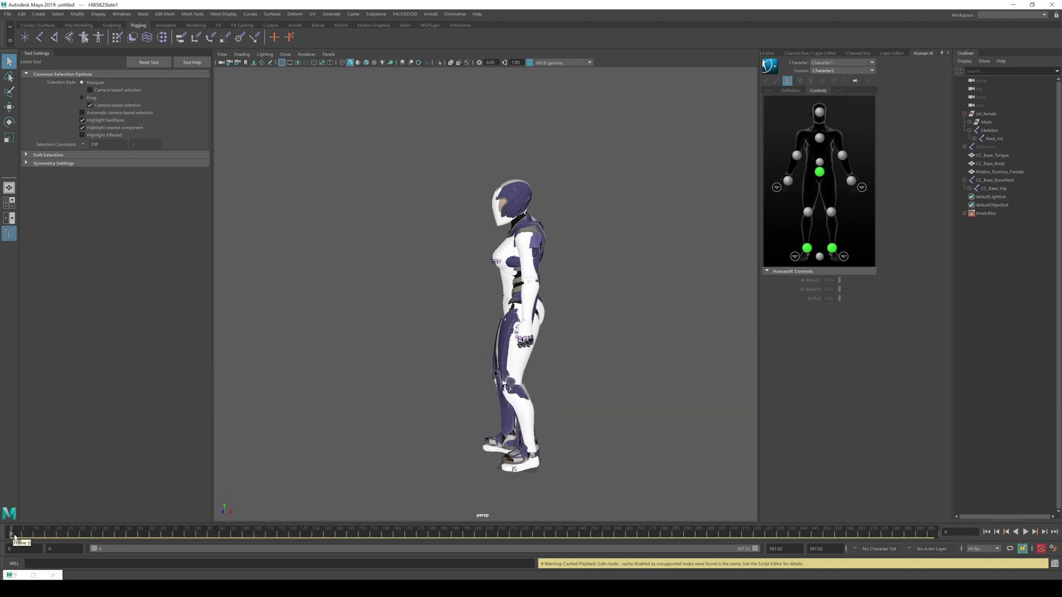
drag(22, 534, 180, 534)
alt+drag(370, 286, 439, 313)
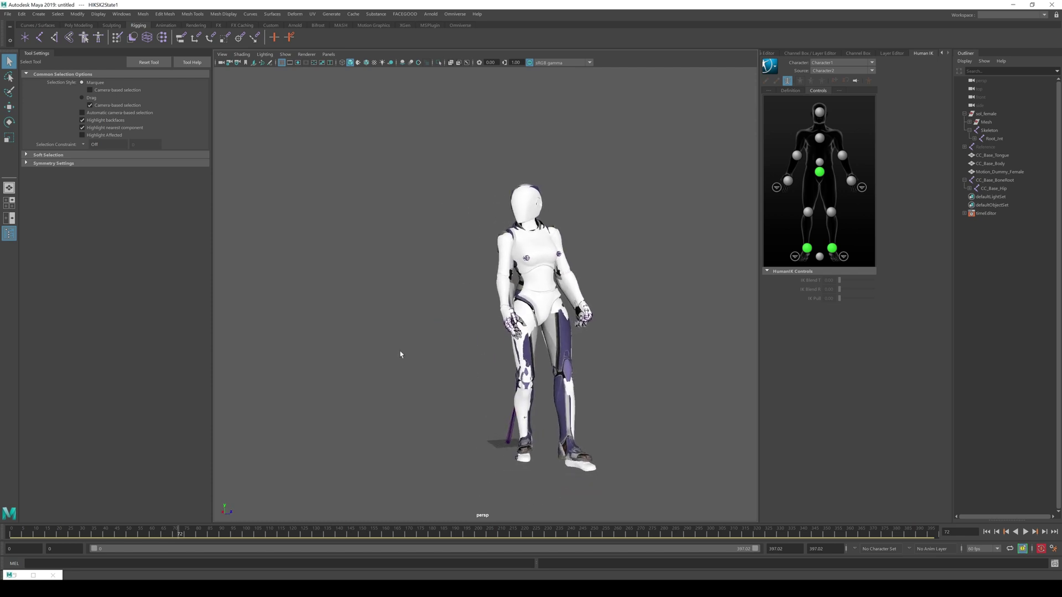
key(alt+v)
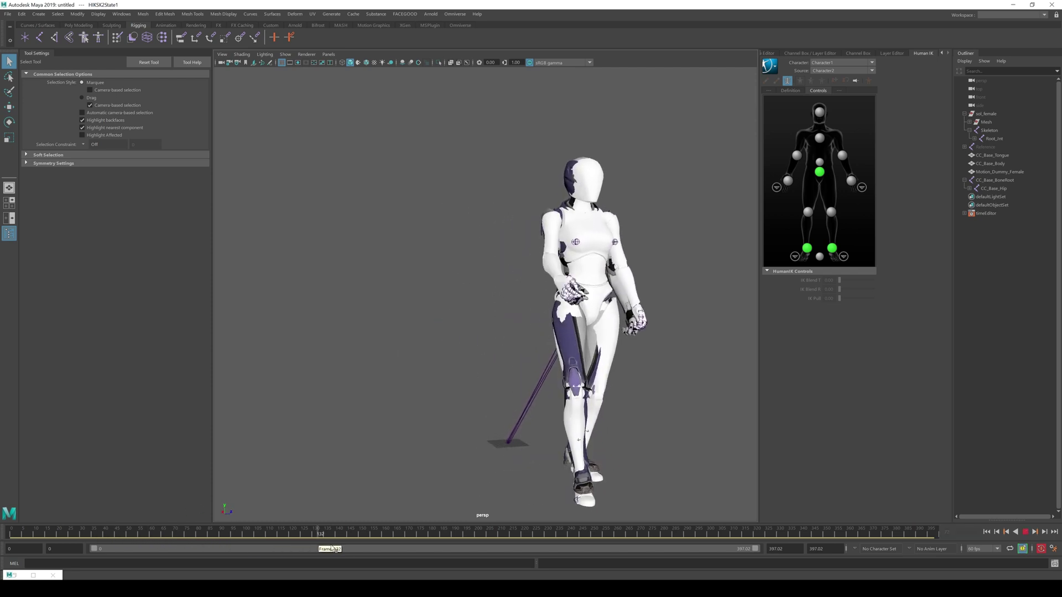
drag(428, 550, 5, 546)
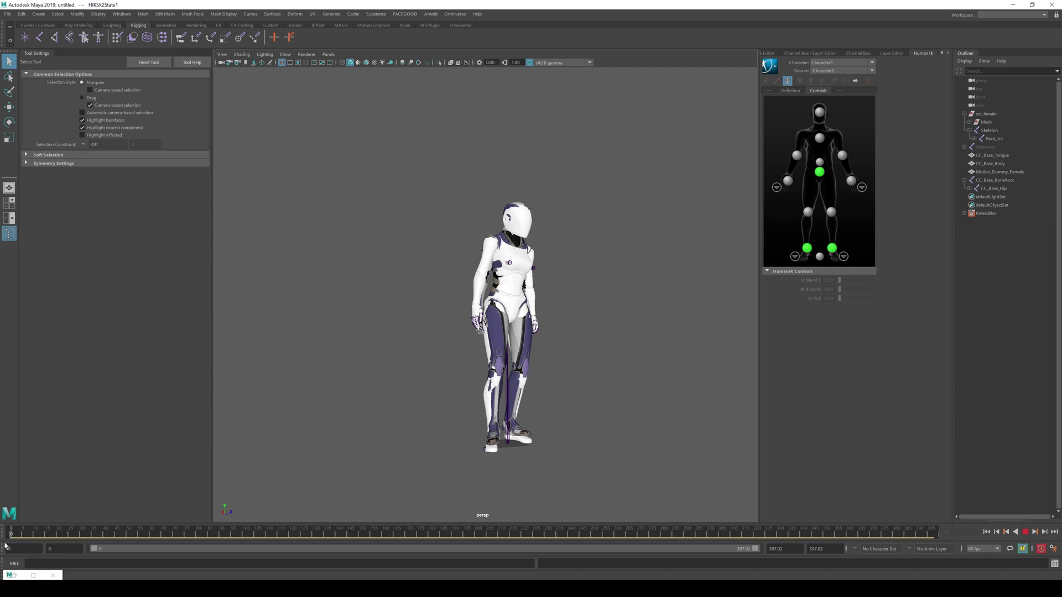
Bake the retargeted carry-bag greeting onto Character1 with Bake > Bake To Control Rig
click(779, 72)
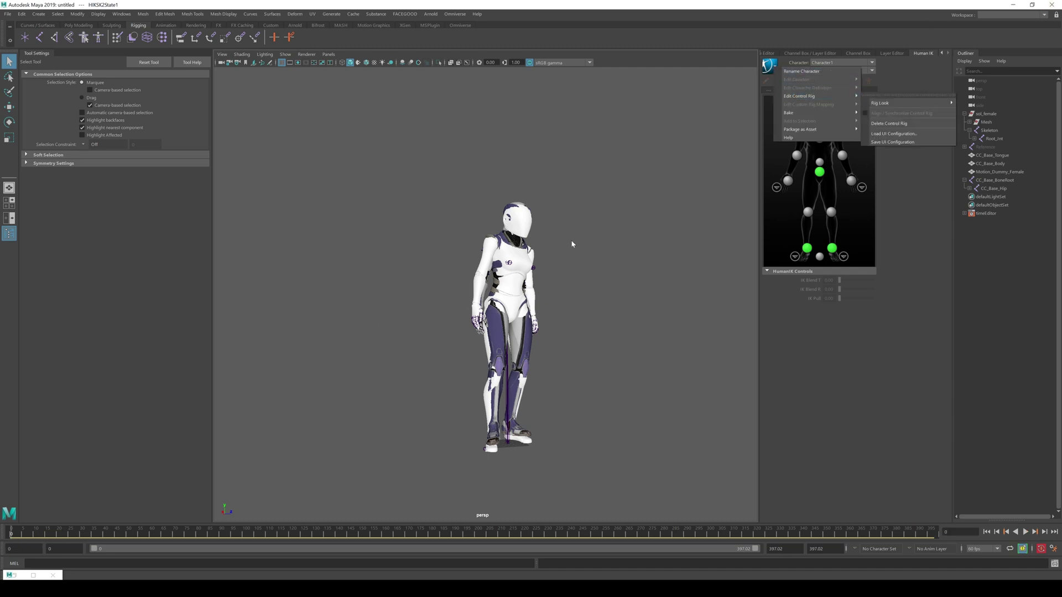
mouse_move(813, 113)
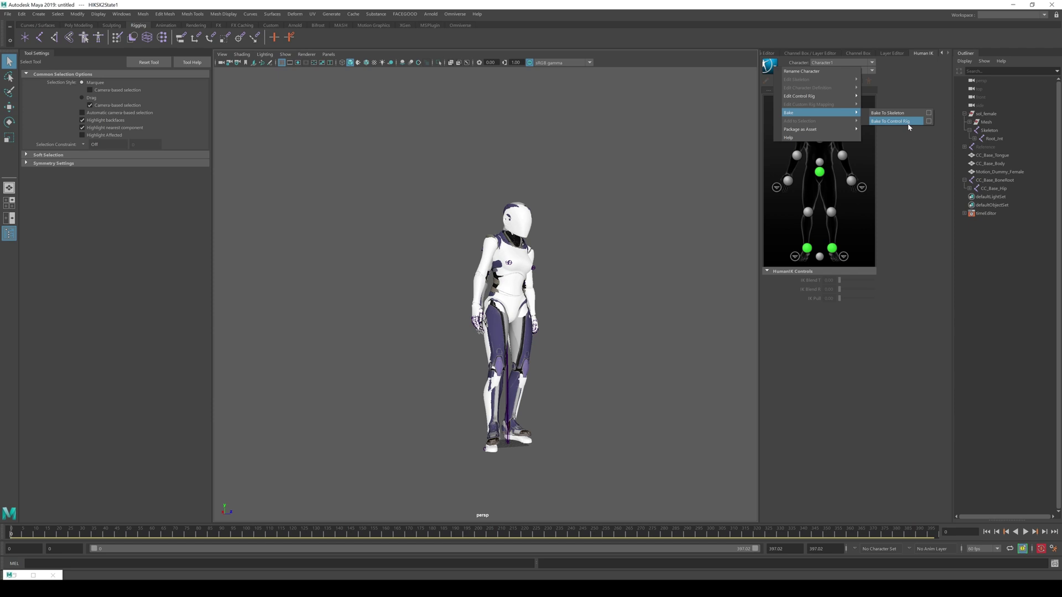
click(907, 123)
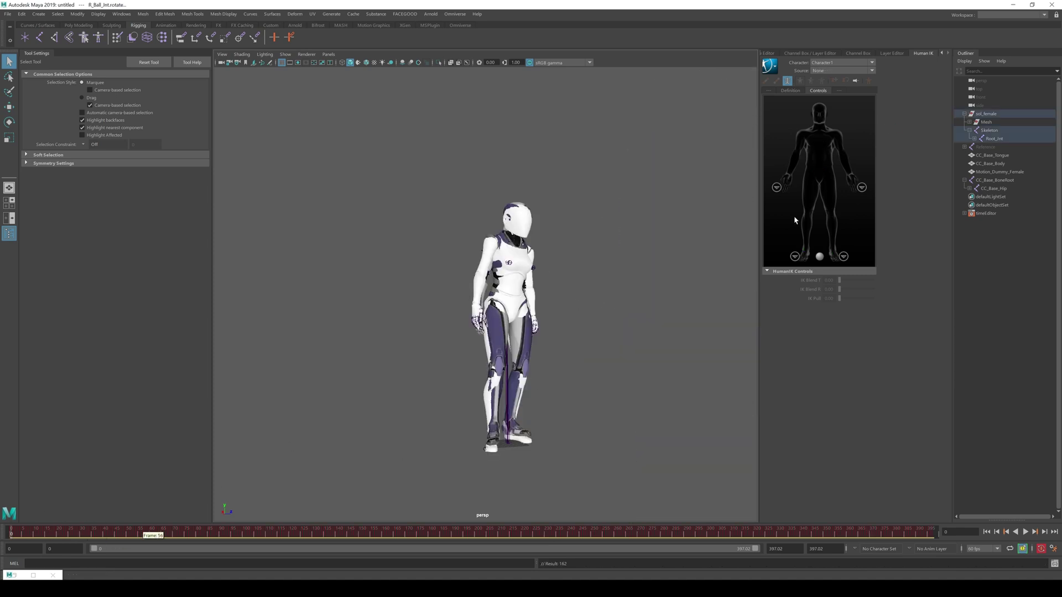
Delete the CC_Base_BoneRoot skeleton and Motion_Dummy_Female mesh, then play the baked animation from frame 63
click(1003, 182)
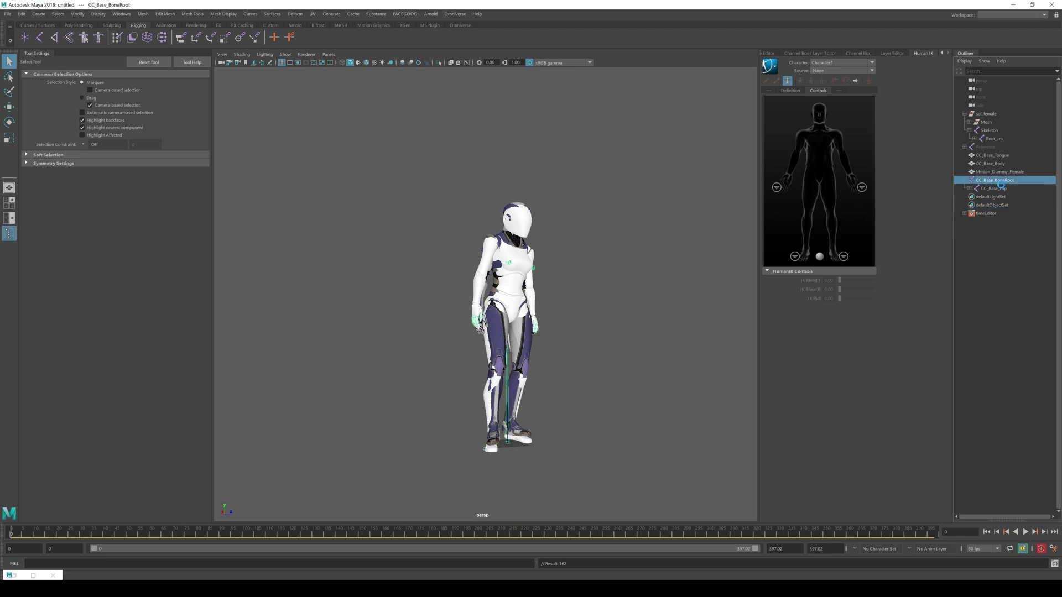
key(Delete)
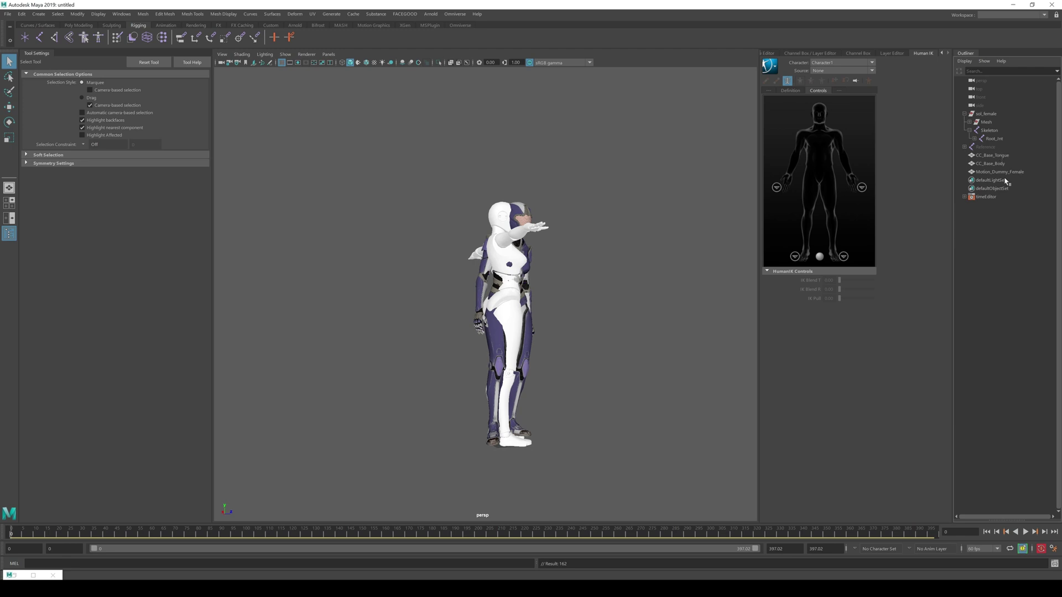
click(512, 264)
key(Delete)
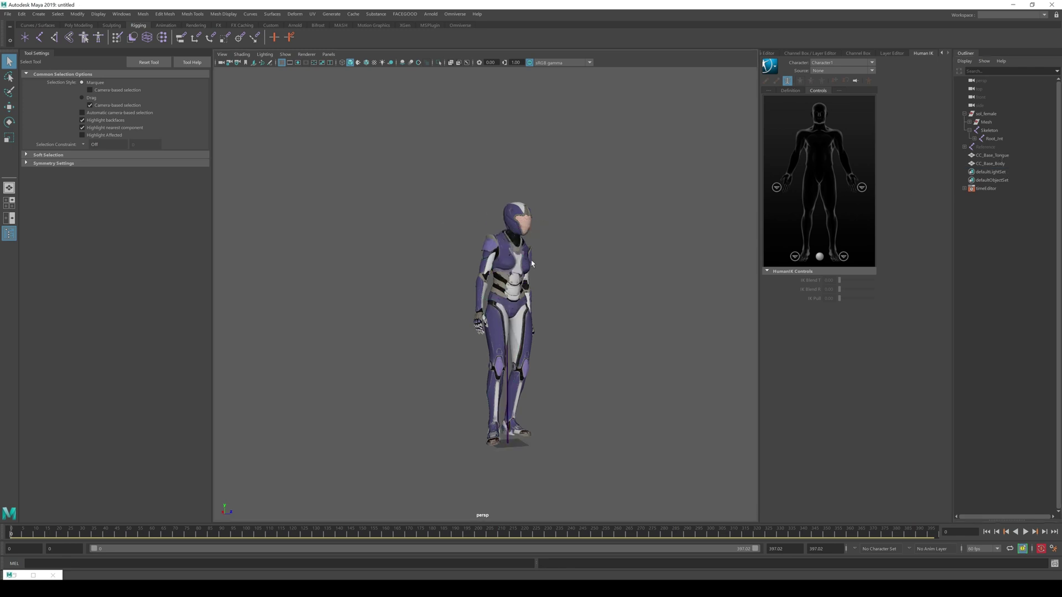
click(159, 533)
key(alt+v)
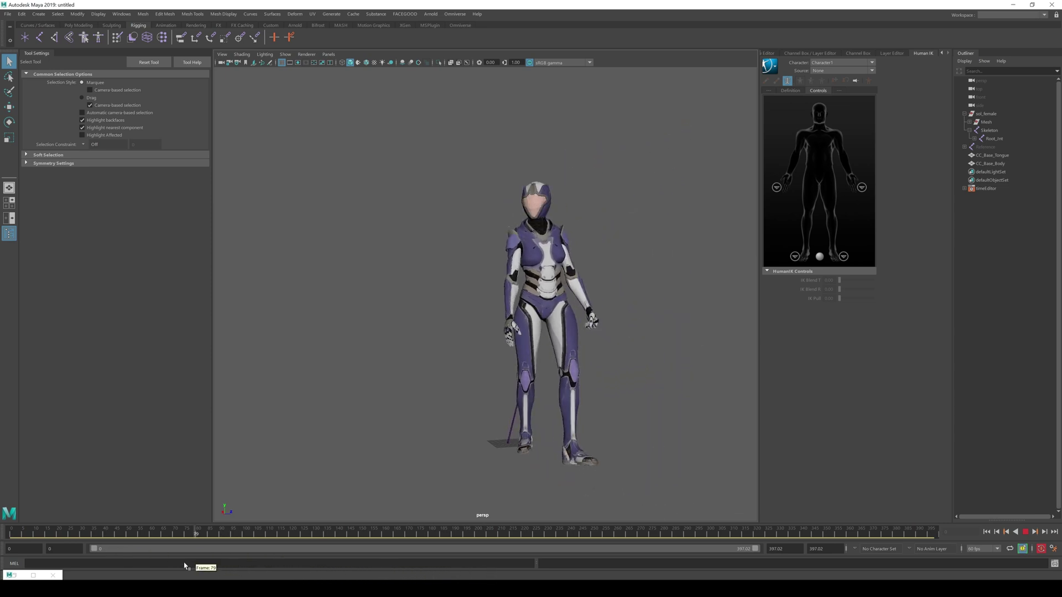
Open Export Content to Omniverse and choose the Desktop's future folder as destination
click(461, 25)
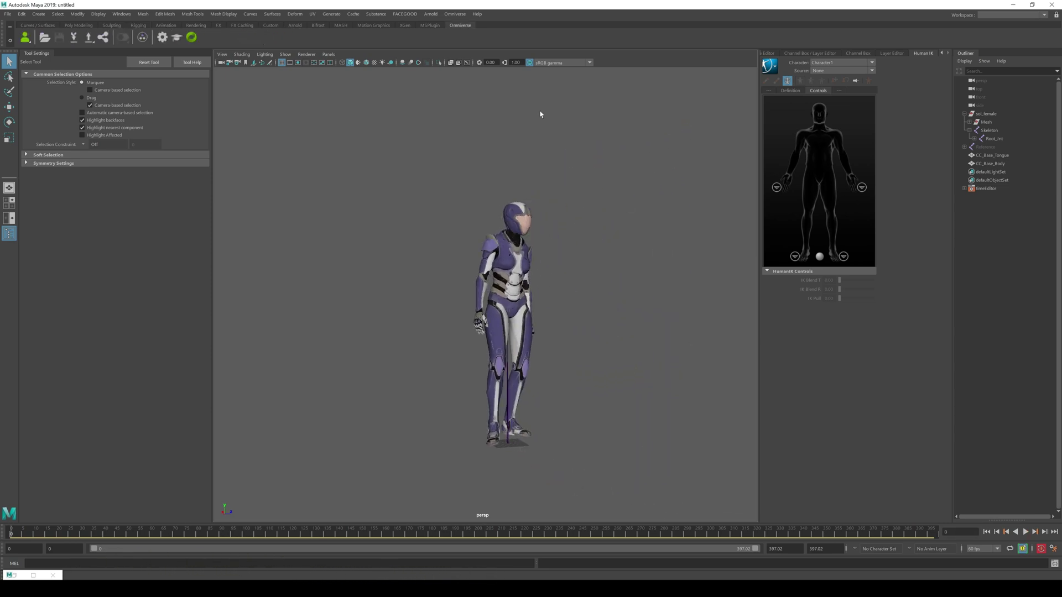
click(461, 13)
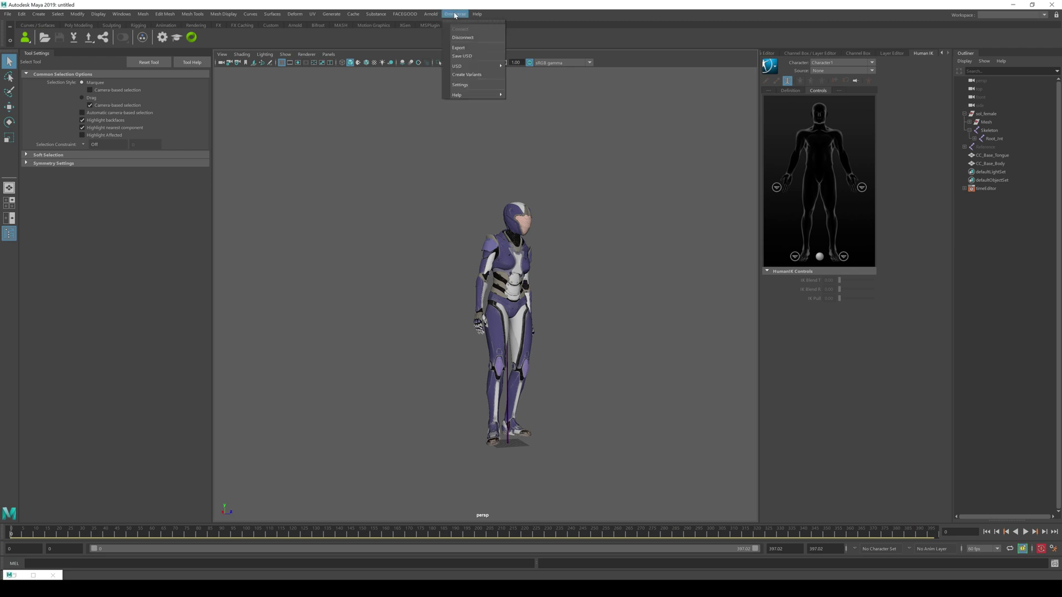
click(462, 48)
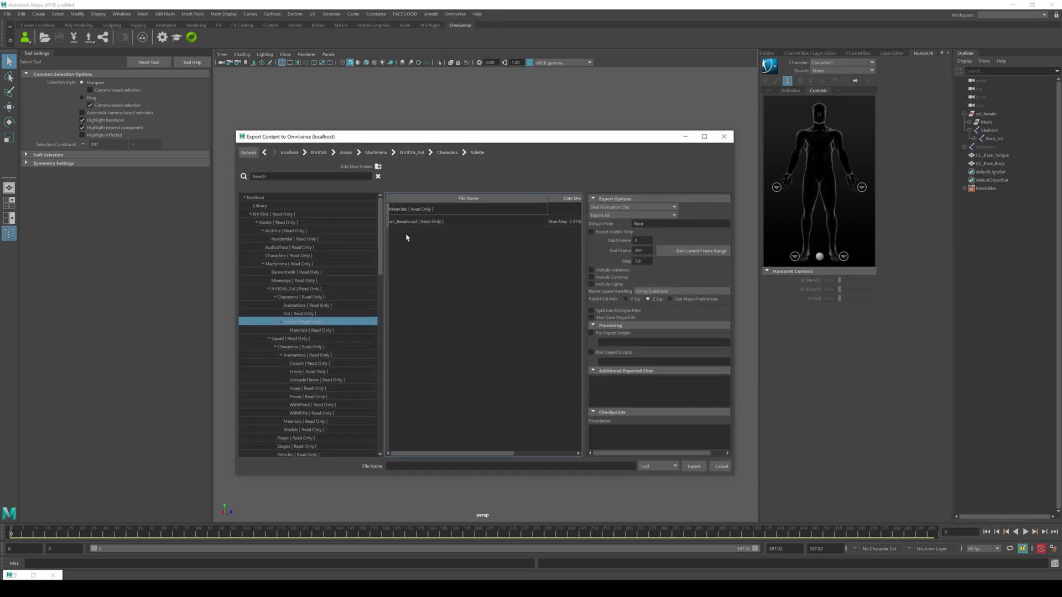
click(244, 197)
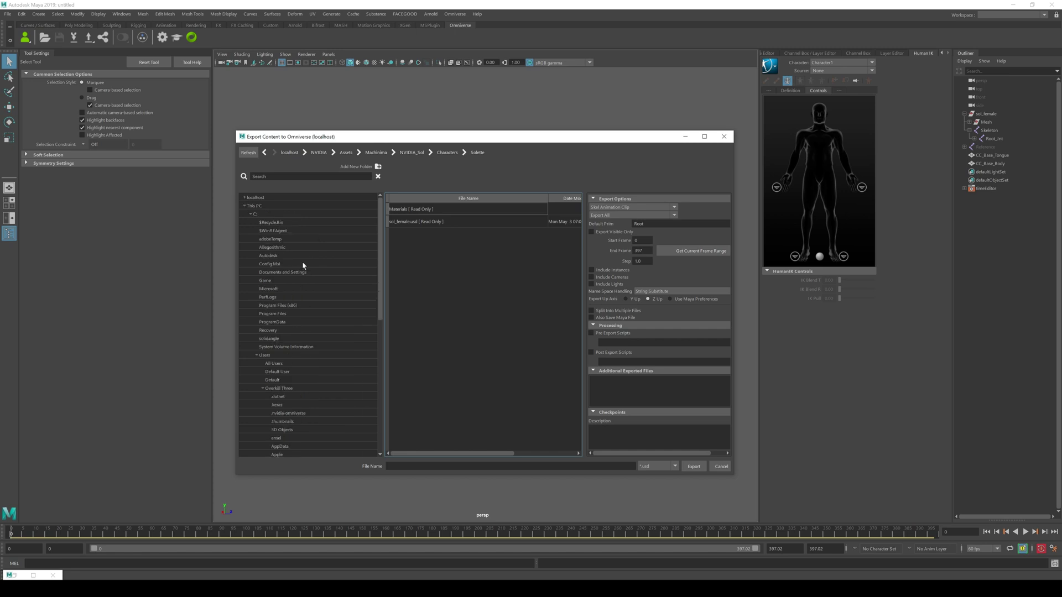
click(251, 214)
click(250, 207)
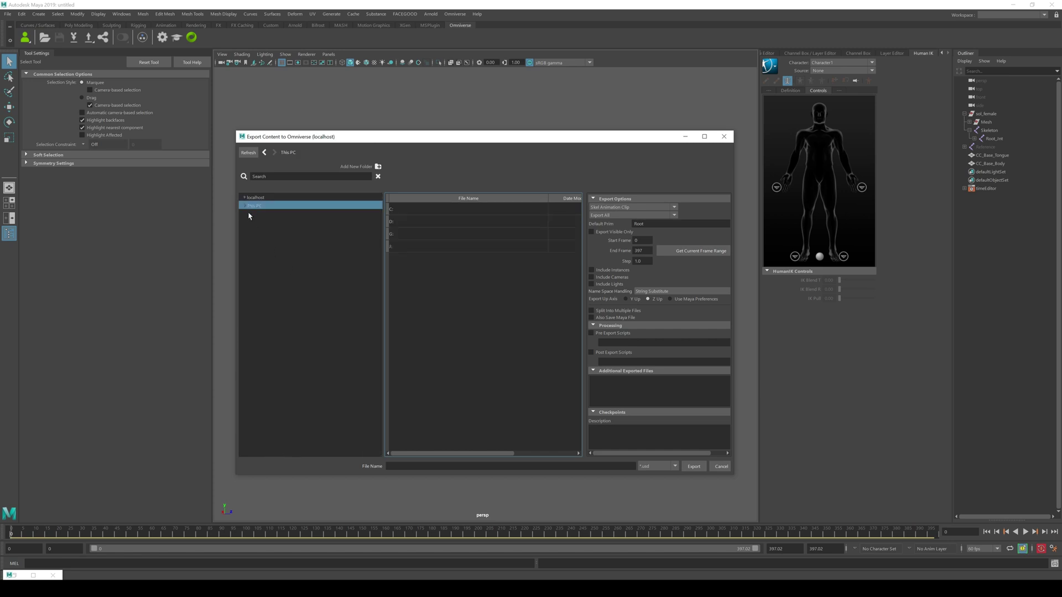
scroll(326, 409, down, 1)
scroll(321, 399, down, 2)
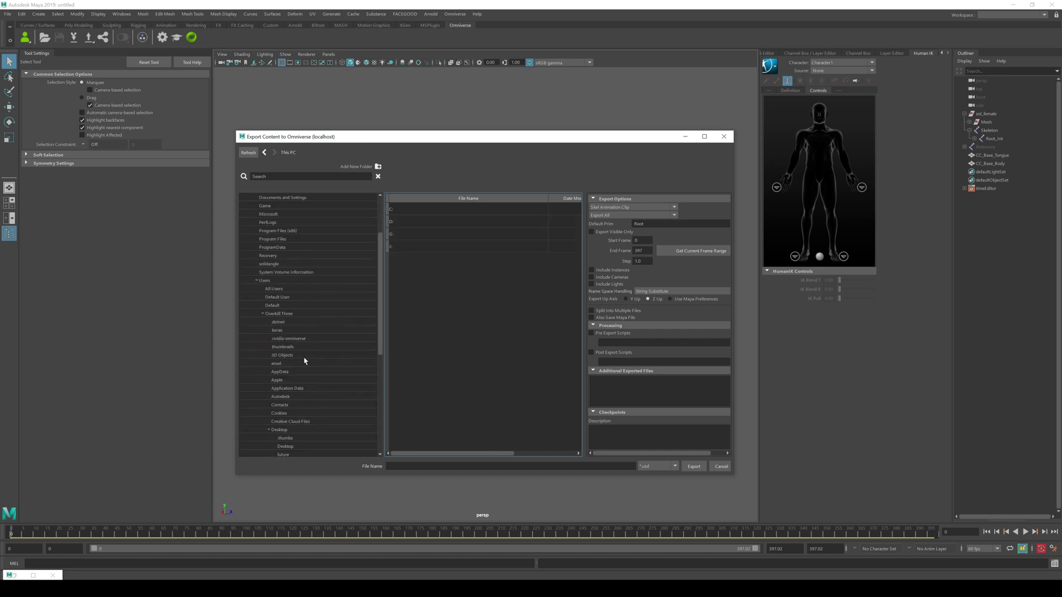
scroll(329, 396, down, 5)
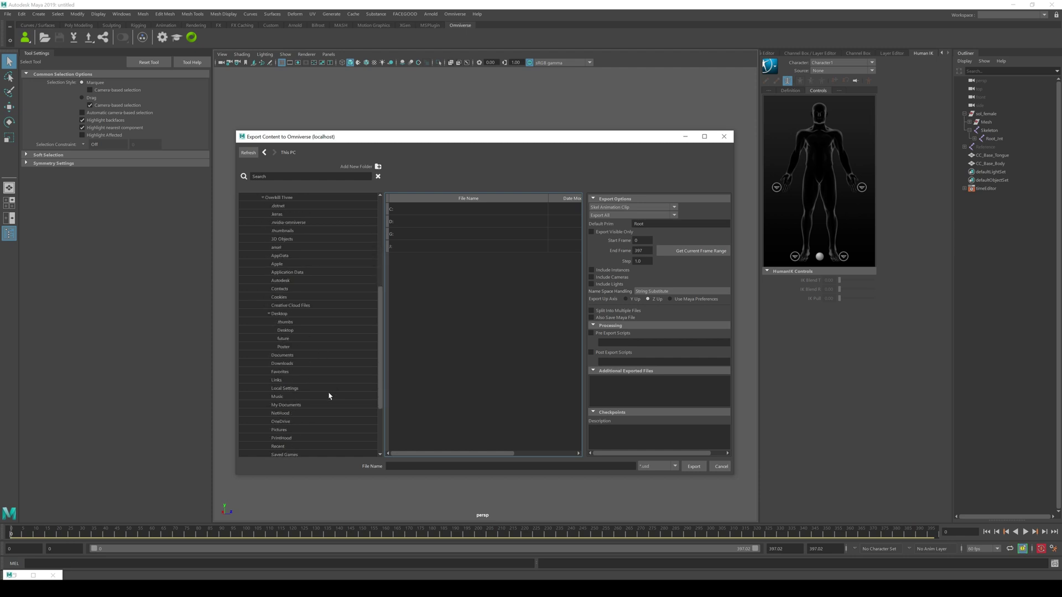
click(287, 316)
double_click(401, 239)
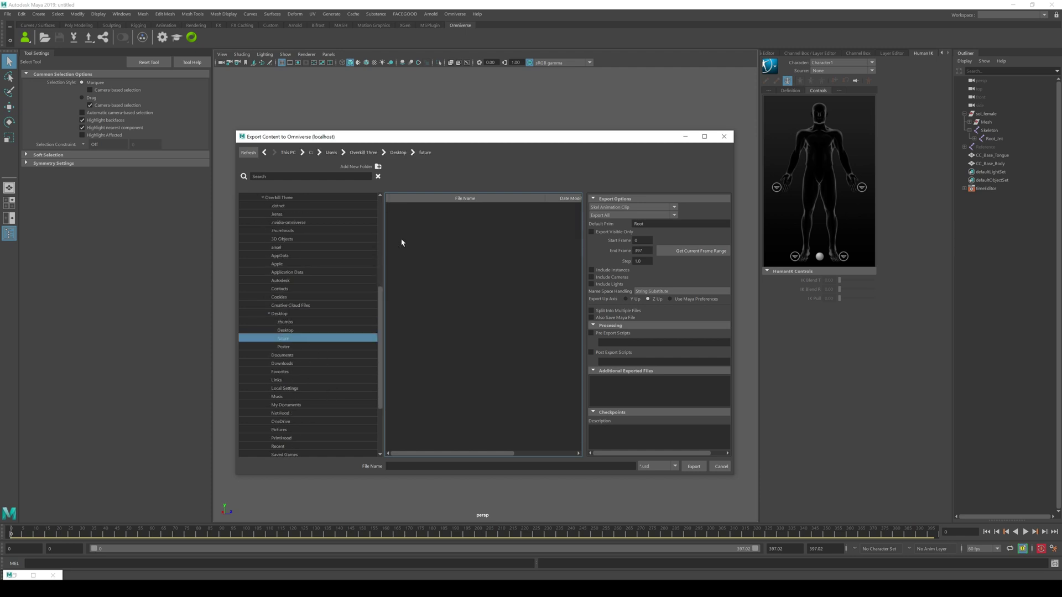
Export the animation as actoremotion with type Skel Animation Clip
click(407, 467)
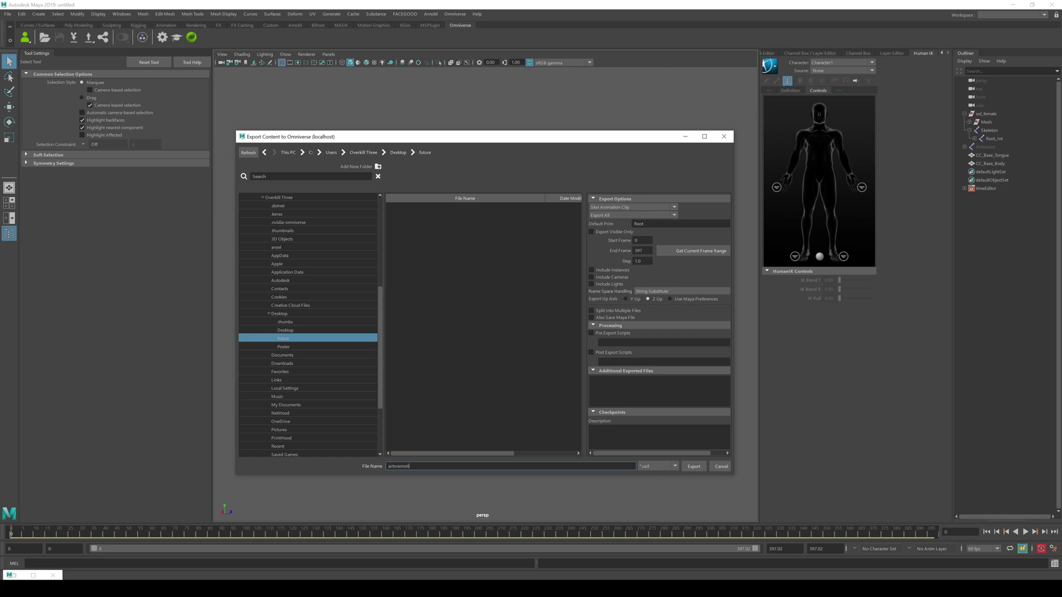
click(611, 215)
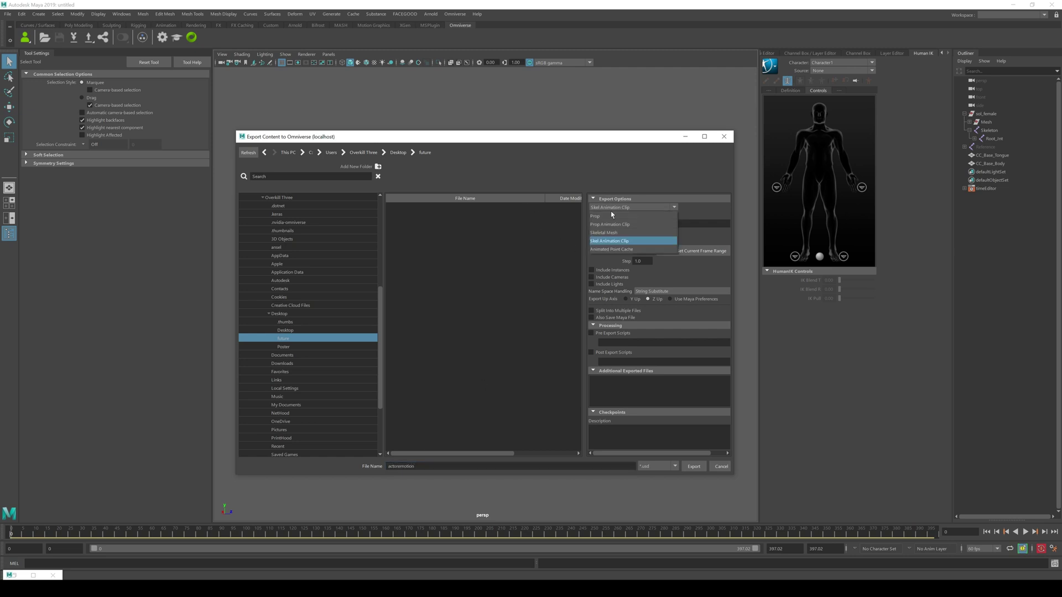
click(621, 247)
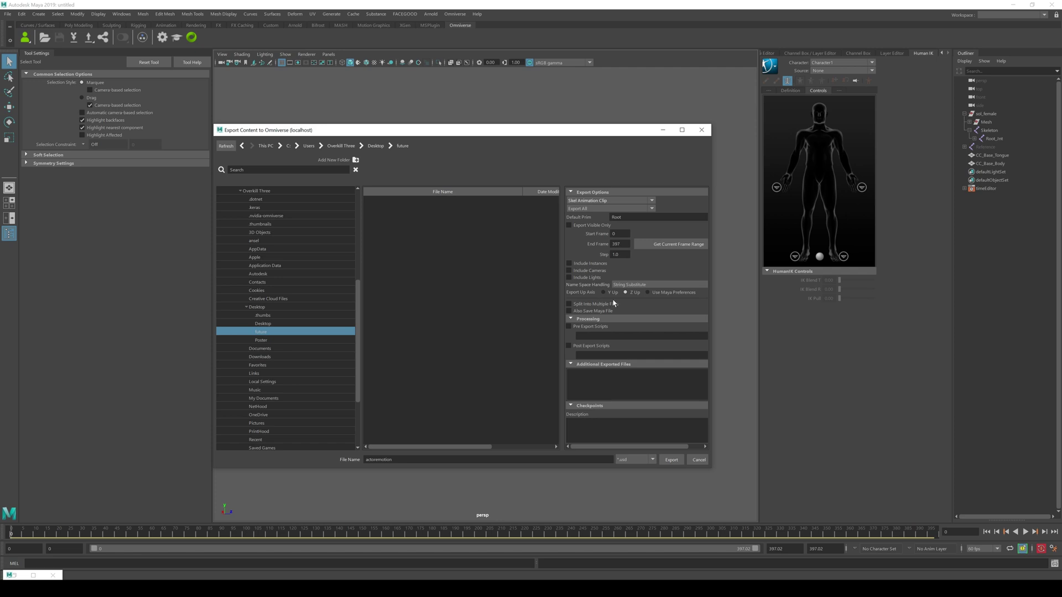
click(671, 460)
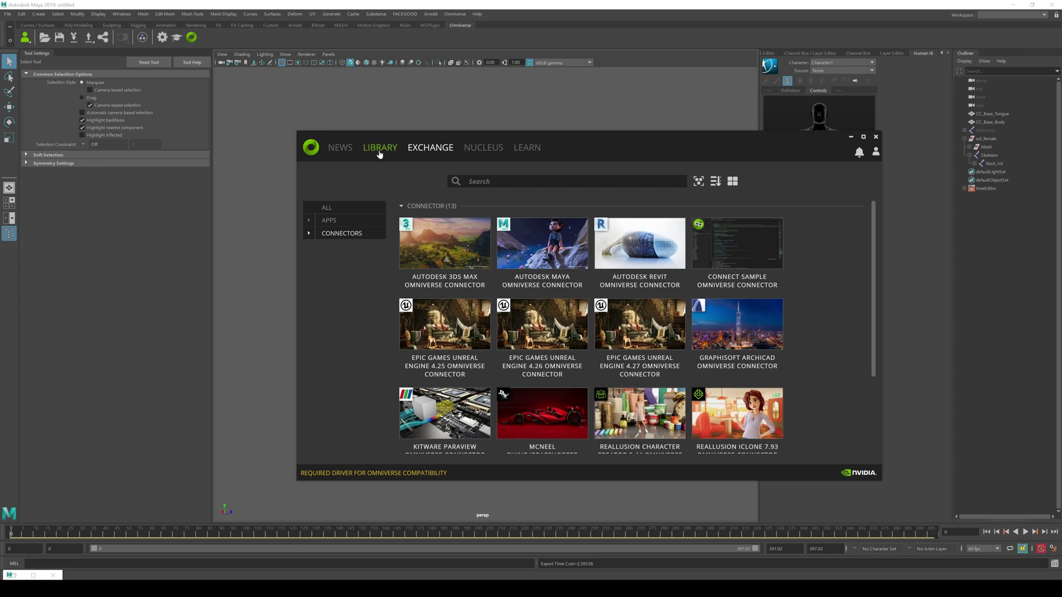
Launch Machinima from the Launcher's Apps library and maximize its window
click(329, 220)
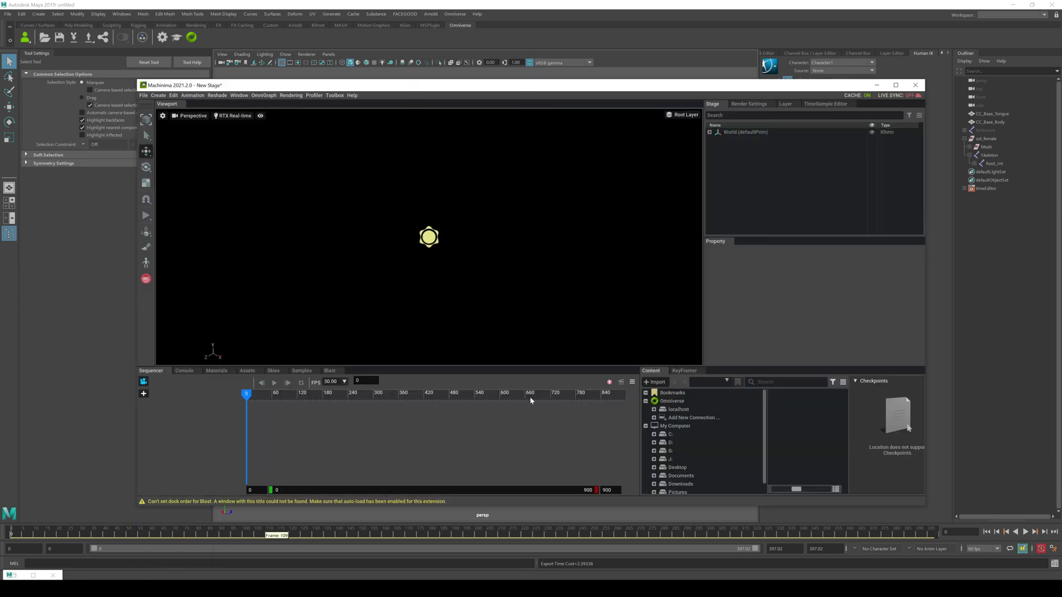
click(896, 86)
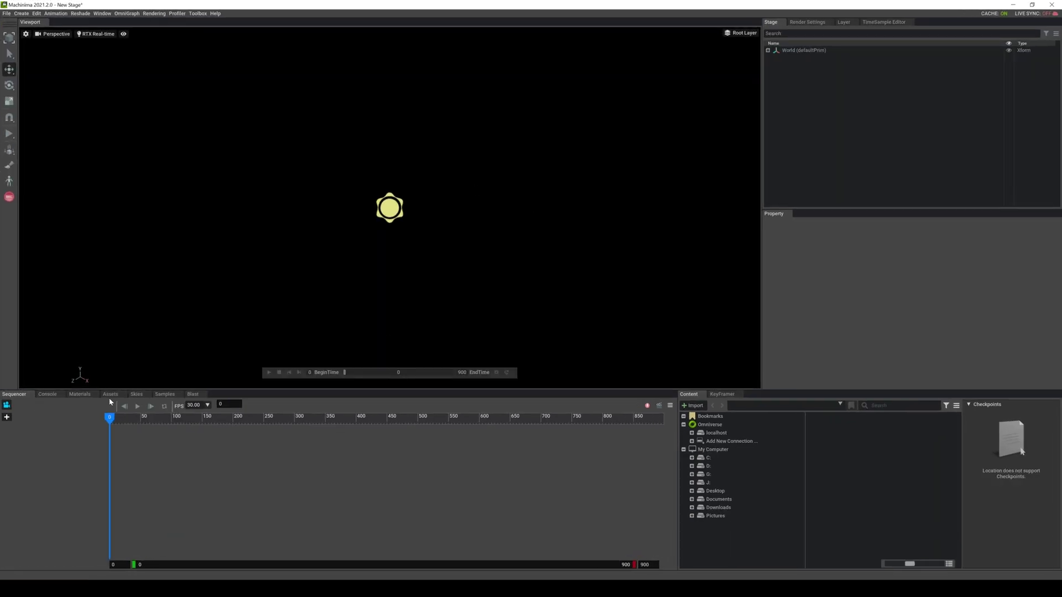
Apply the kloofendal_48d_partly_cloudy_4k sky and browse localhost to NVIDIA_Sol > Characters > Solette
click(138, 395)
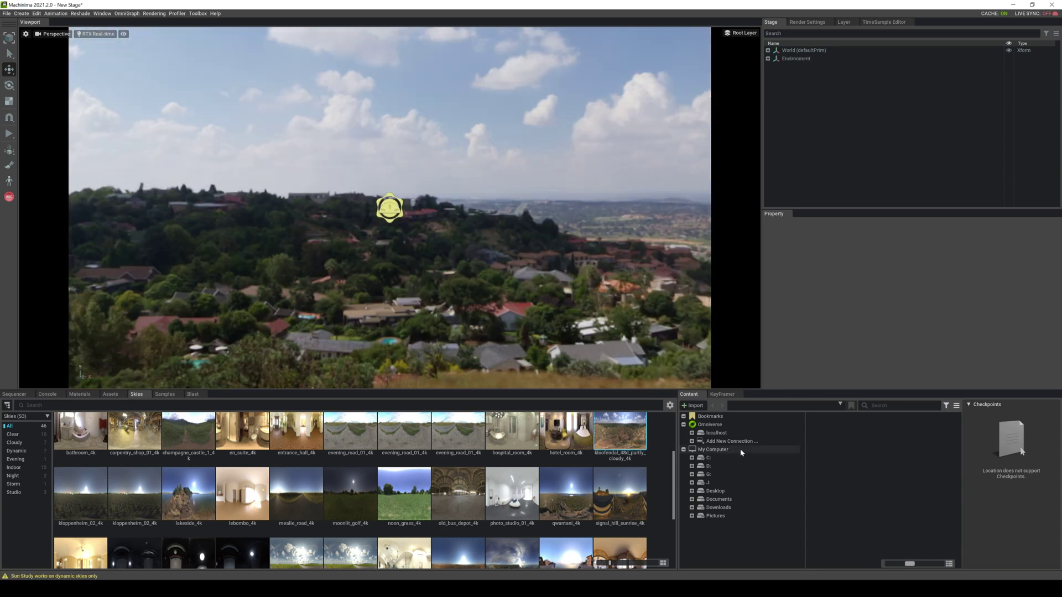
click(710, 425)
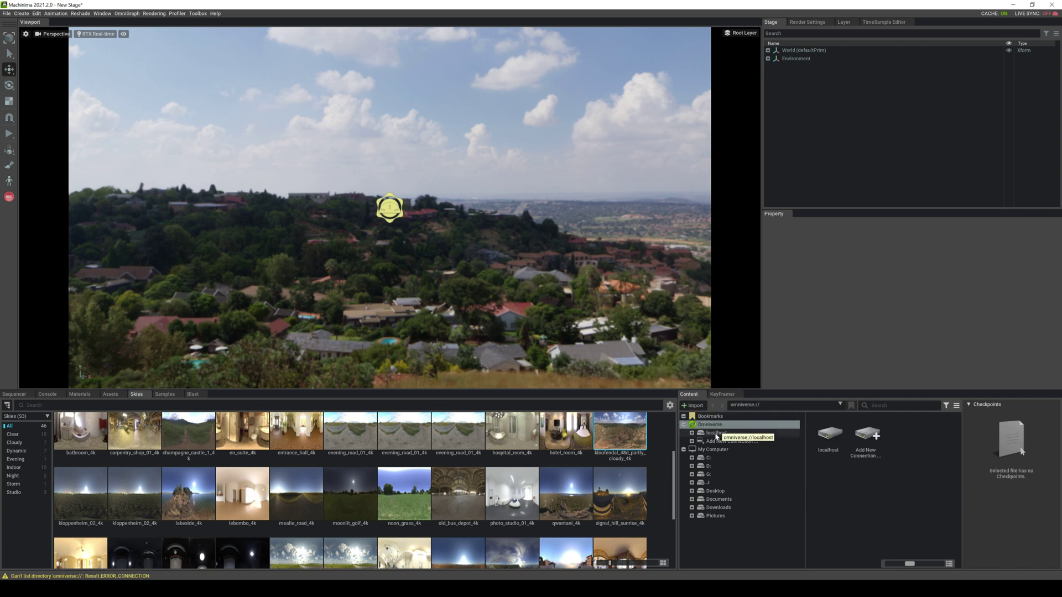
click(716, 434)
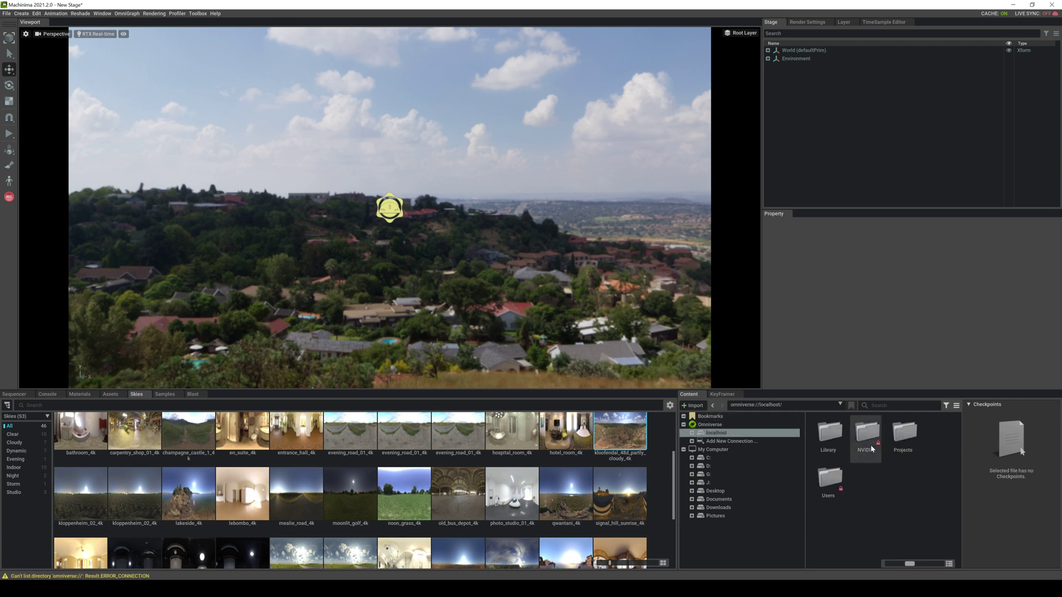
double_click(871, 445)
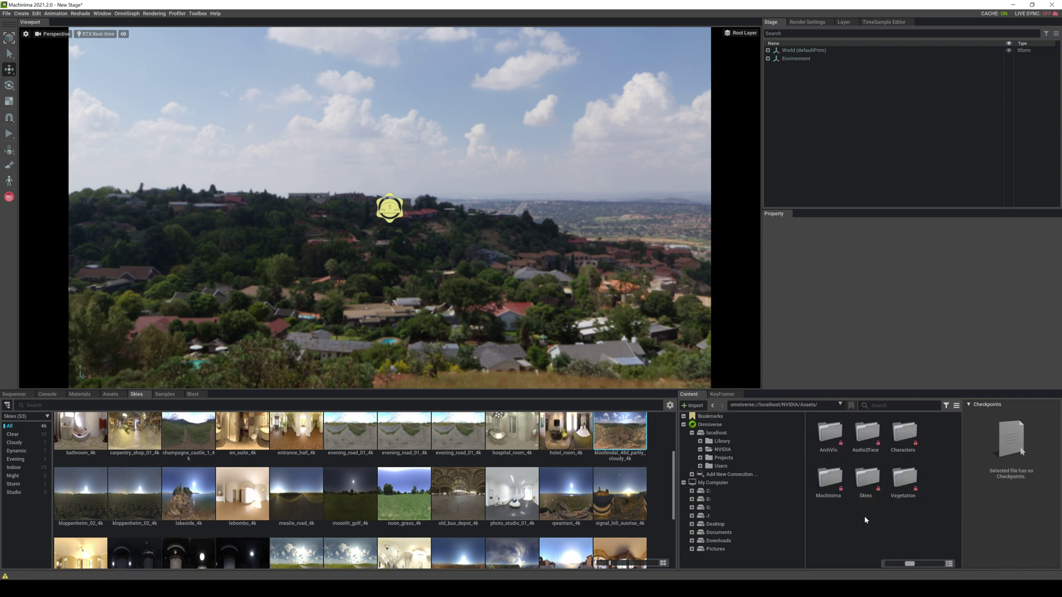
double_click(828, 481)
double_click(901, 437)
double_click(828, 434)
double_click(904, 437)
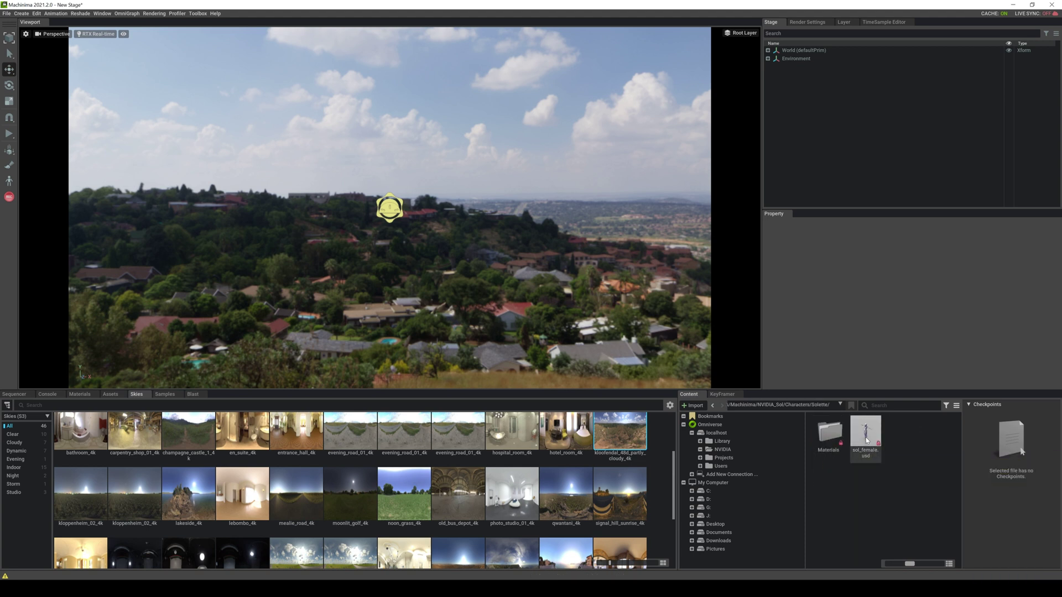
Drop sol_female.usd into the viewport and drag its prim into the Sequencer to create a track
drag(866, 440, 407, 300)
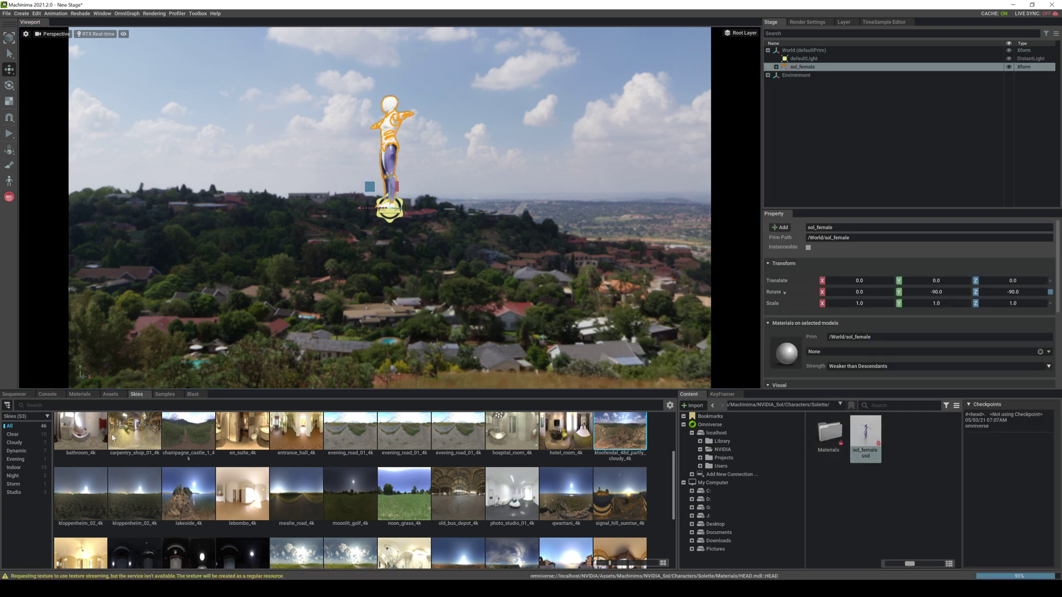
click(15, 394)
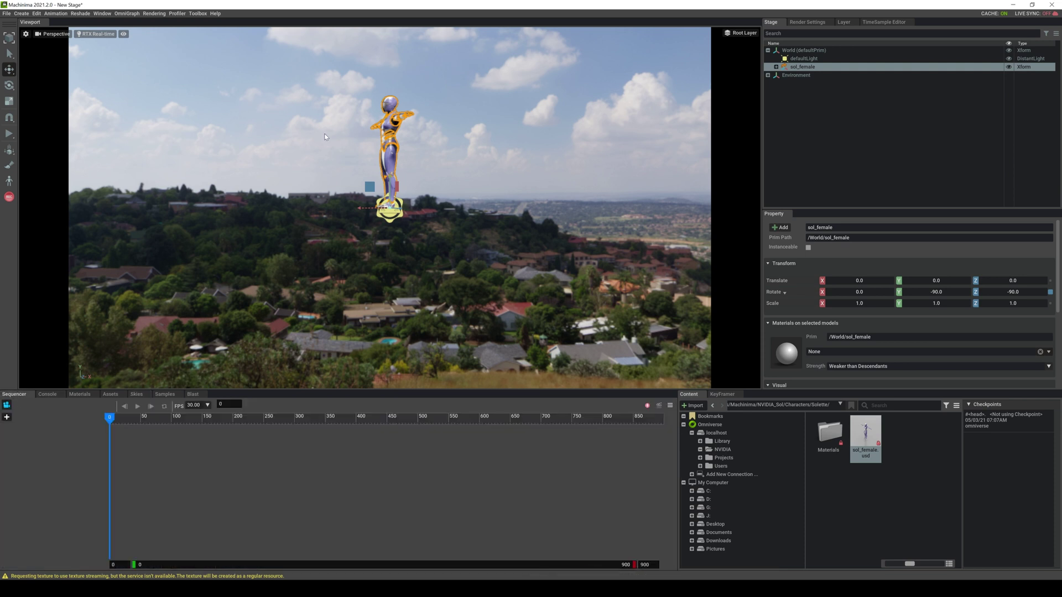
drag(985, 67, 131, 440)
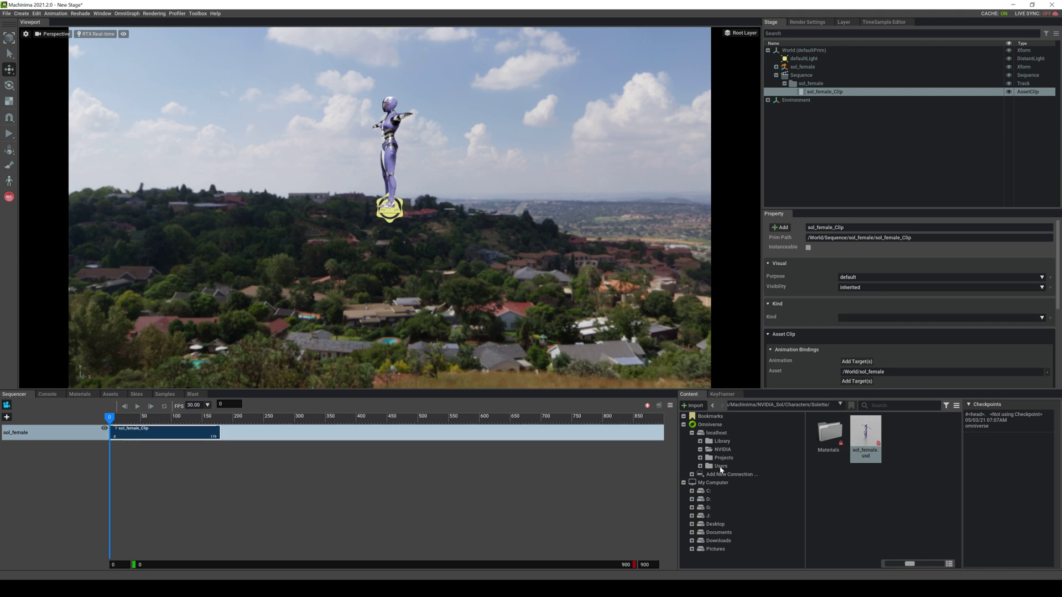
Add actoremotion.usd from Desktop > future to the sol_female track, delete sol_female_Clip, and move sol_female_Clip_01 to frame 0
click(715, 523)
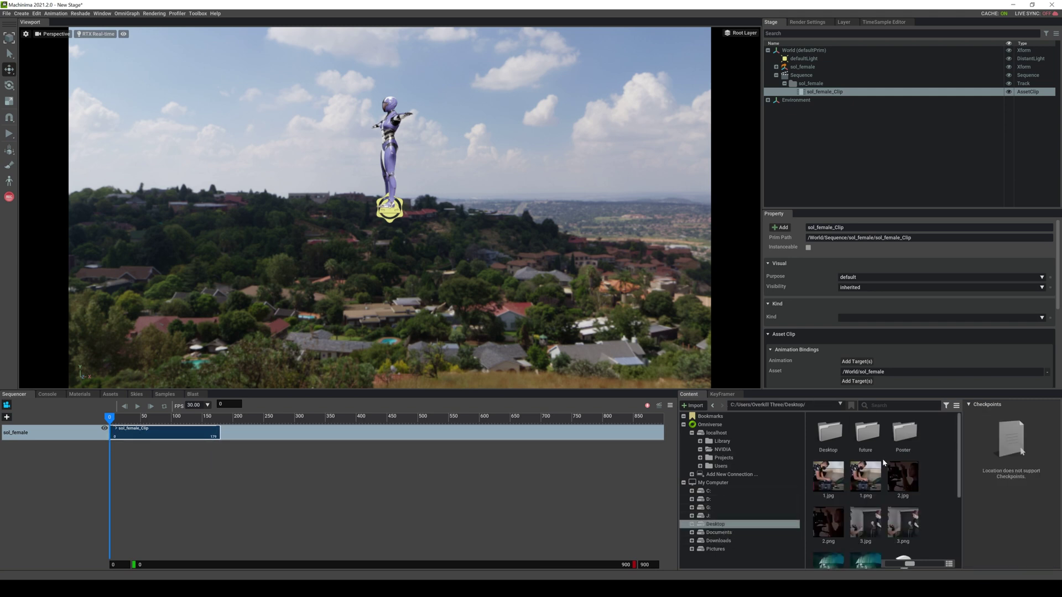
double_click(875, 433)
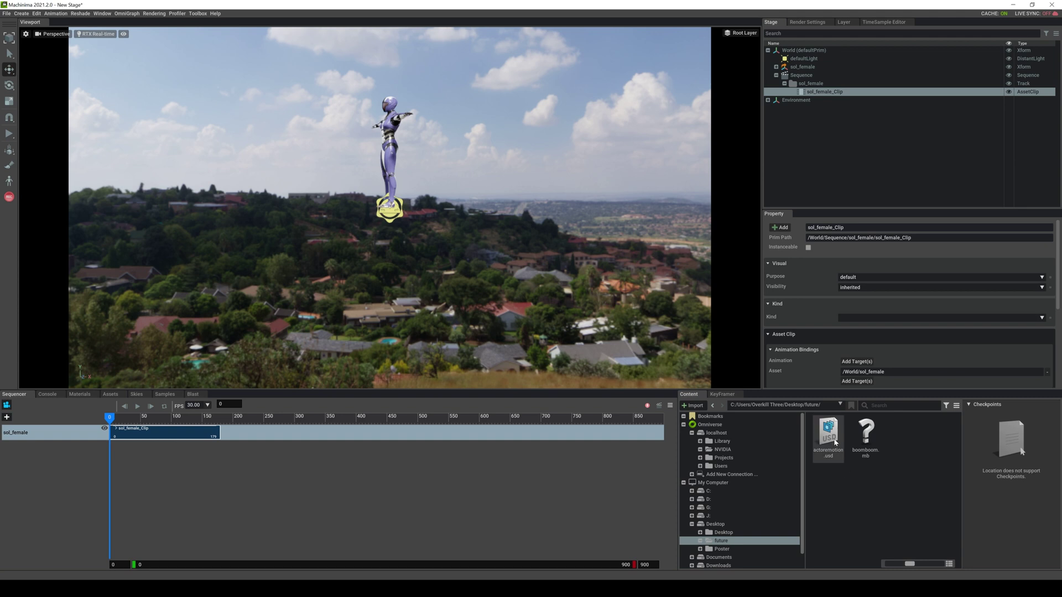
drag(835, 458, 237, 435)
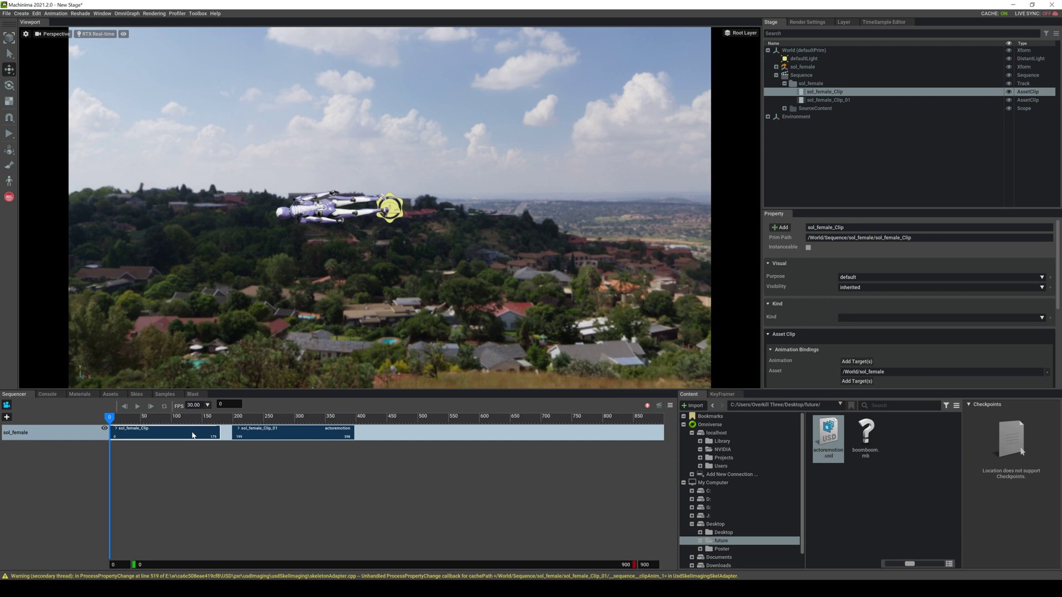
key(Delete)
drag(275, 434, 152, 441)
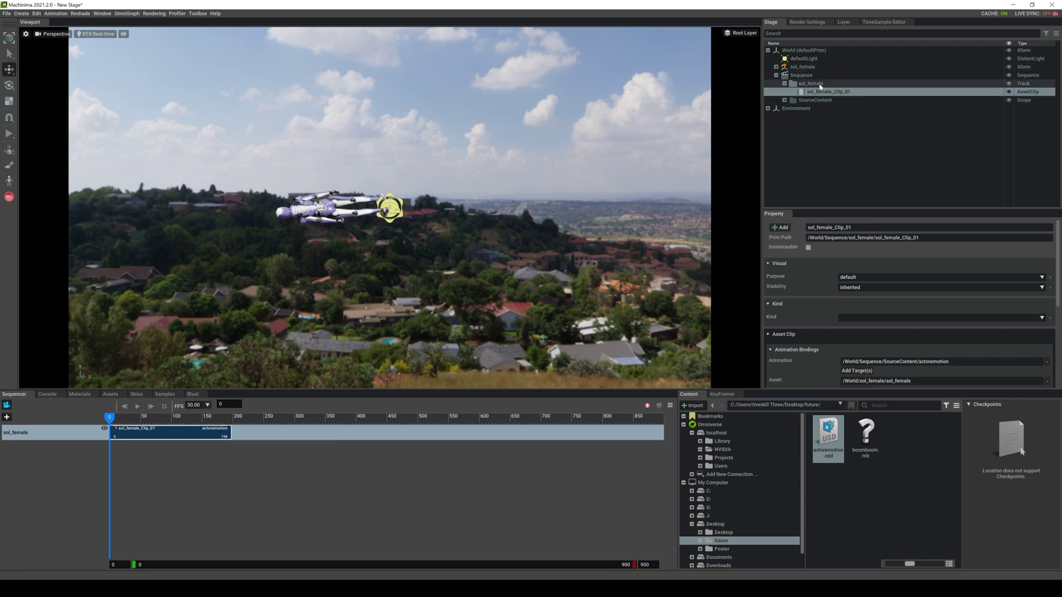
Select the sol_female character and turn on transform snapping
click(319, 213)
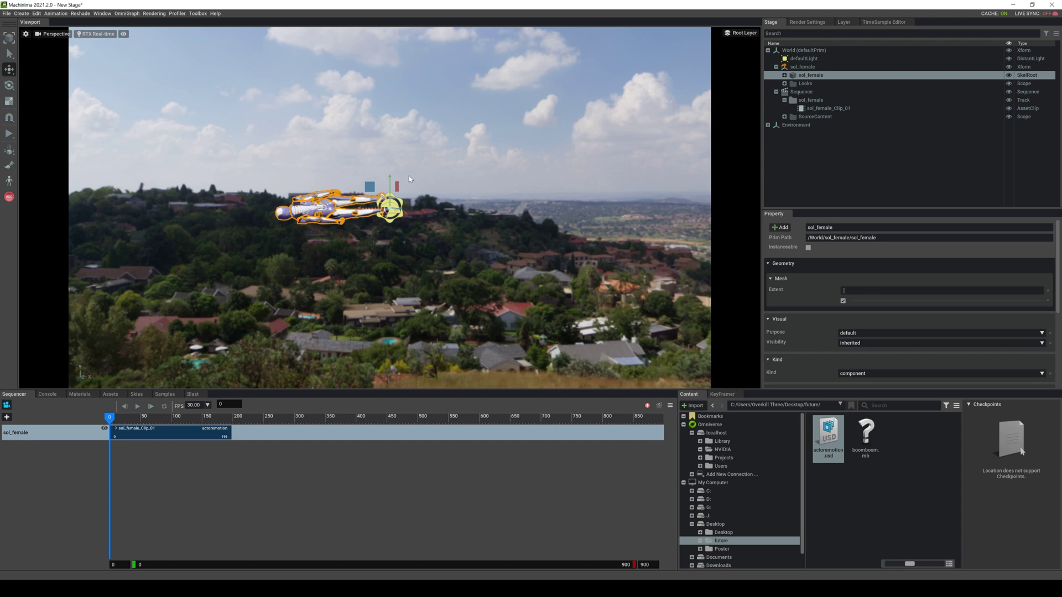
key(e)
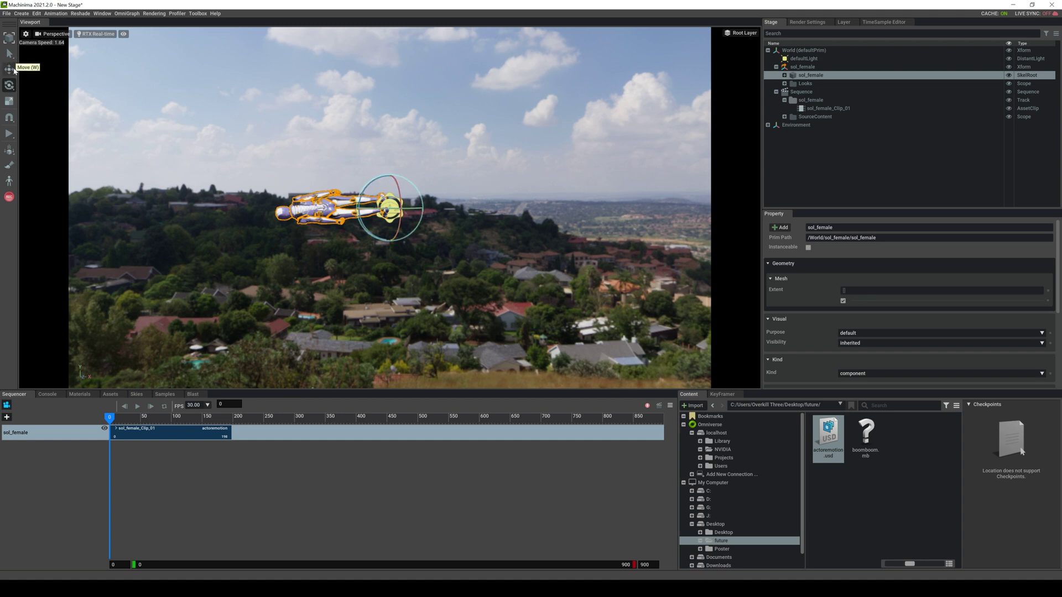
click(9, 101)
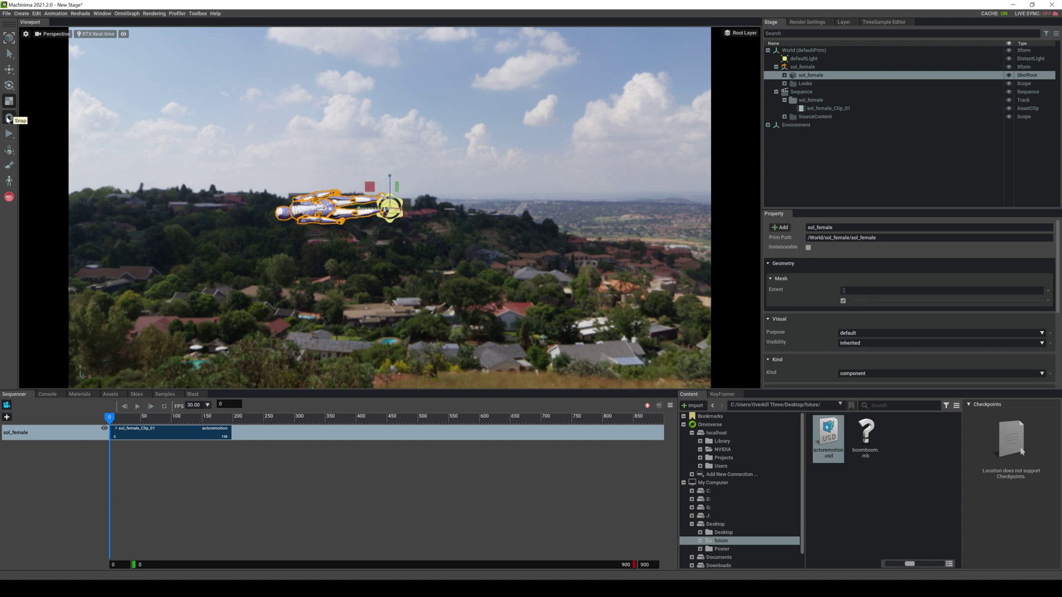
click(10, 119)
Rotate sol_female about -93° on X so it stands upright, then start playback
key(e)
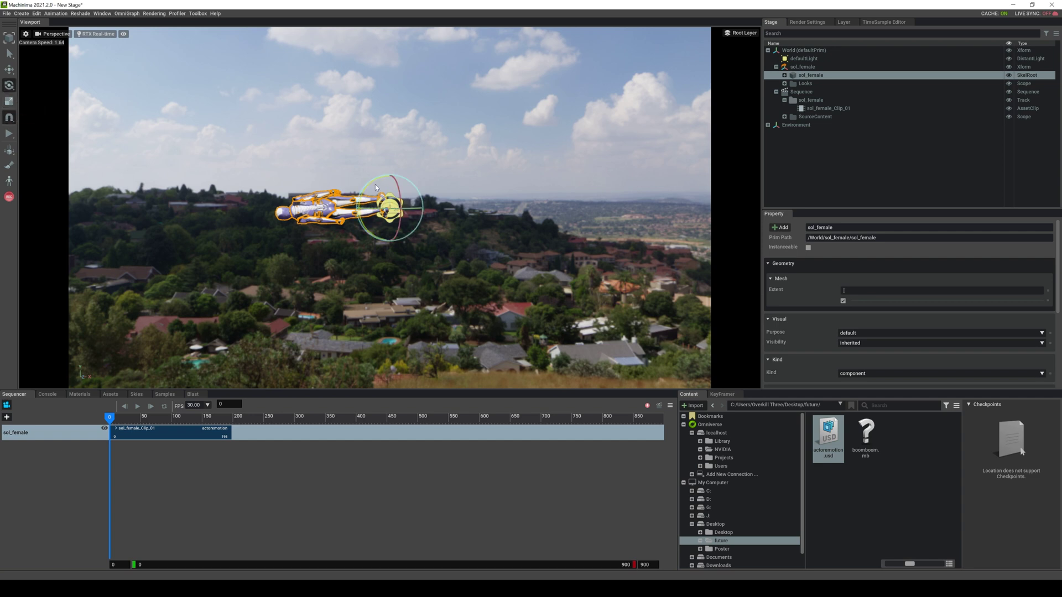
drag(390, 173, 407, 175)
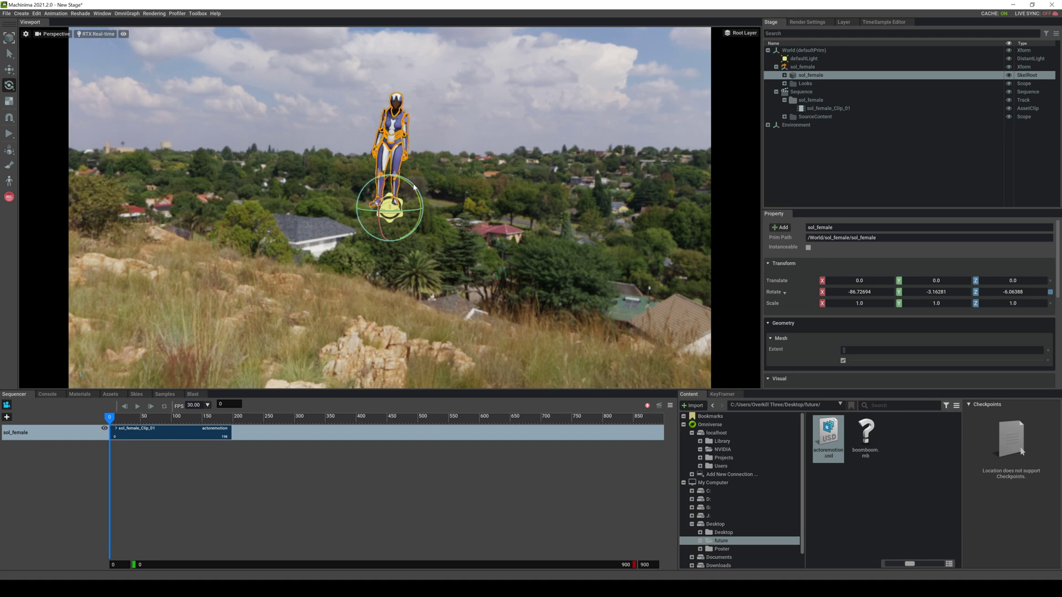
drag(414, 185, 409, 186)
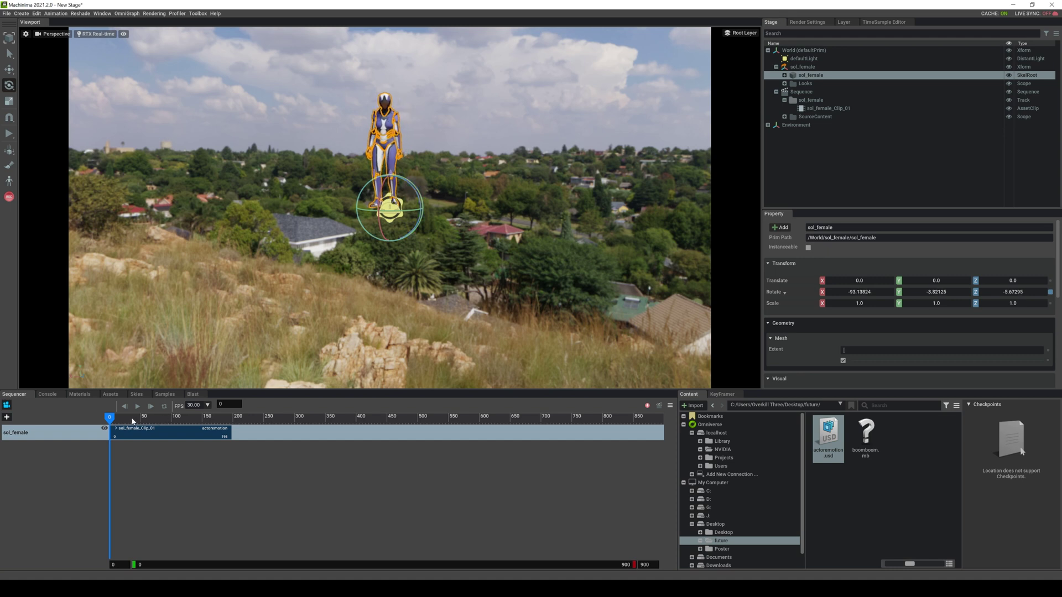
click(138, 406)
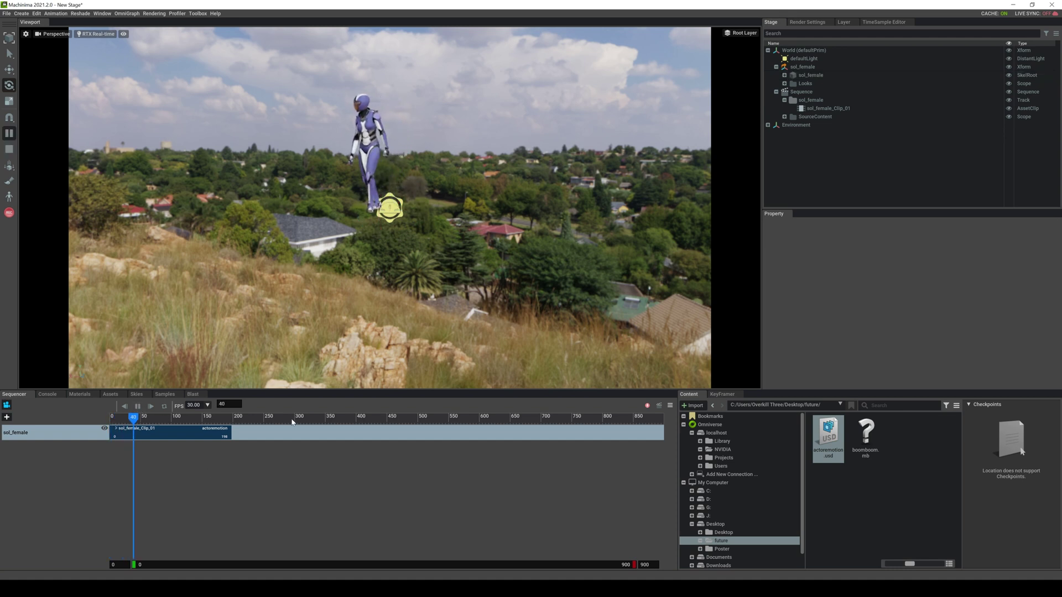
Stop playback, scrub the animation to frame 164, and pan and zoom in on the character
key(space)
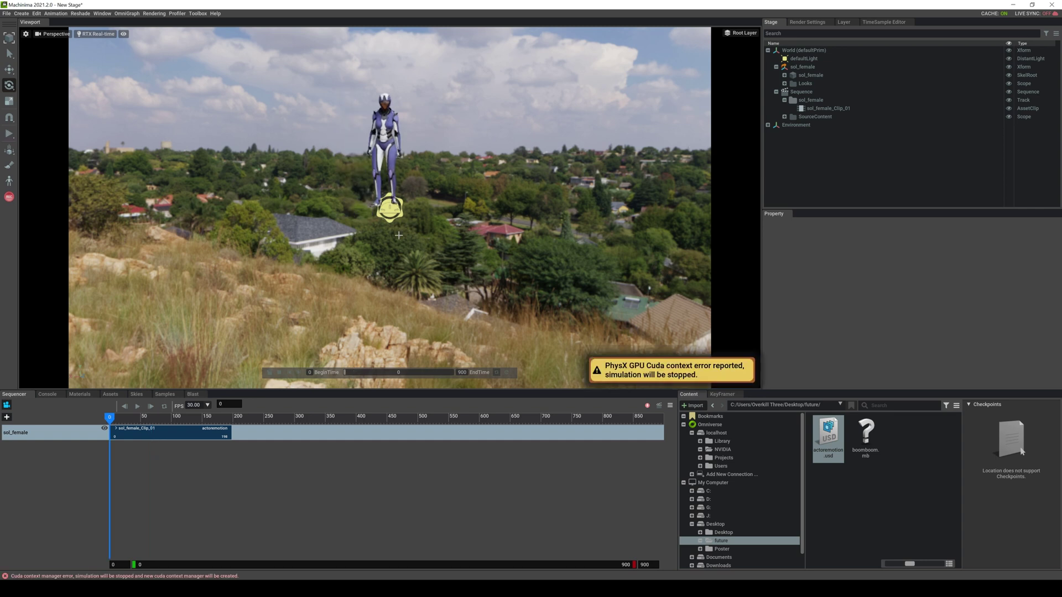
click(115, 419)
drag(117, 421, 224, 435)
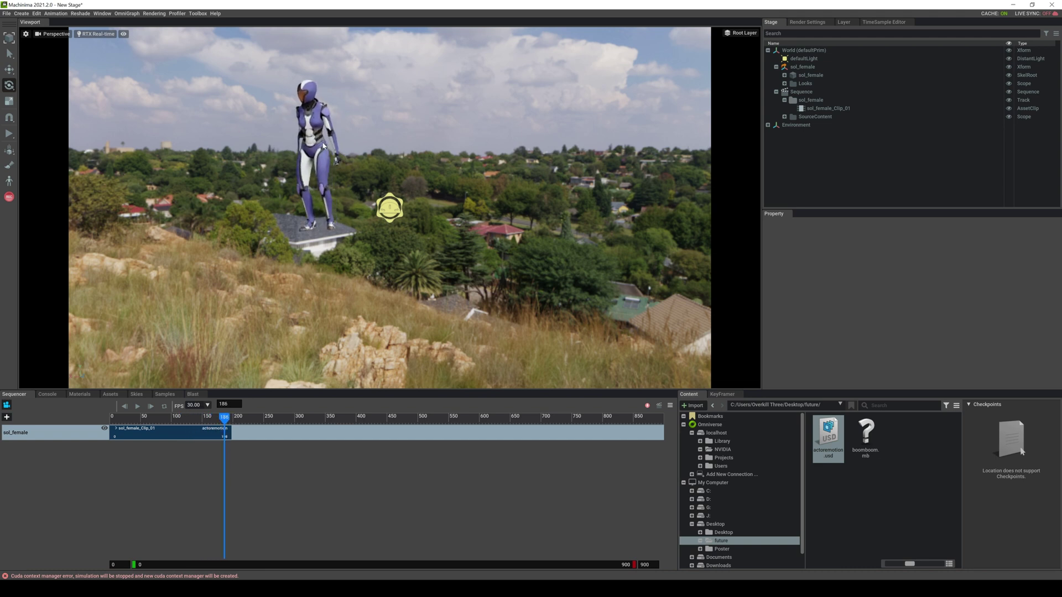
middle_drag(278, 128, 311, 150)
scroll(311, 149, up, 5)
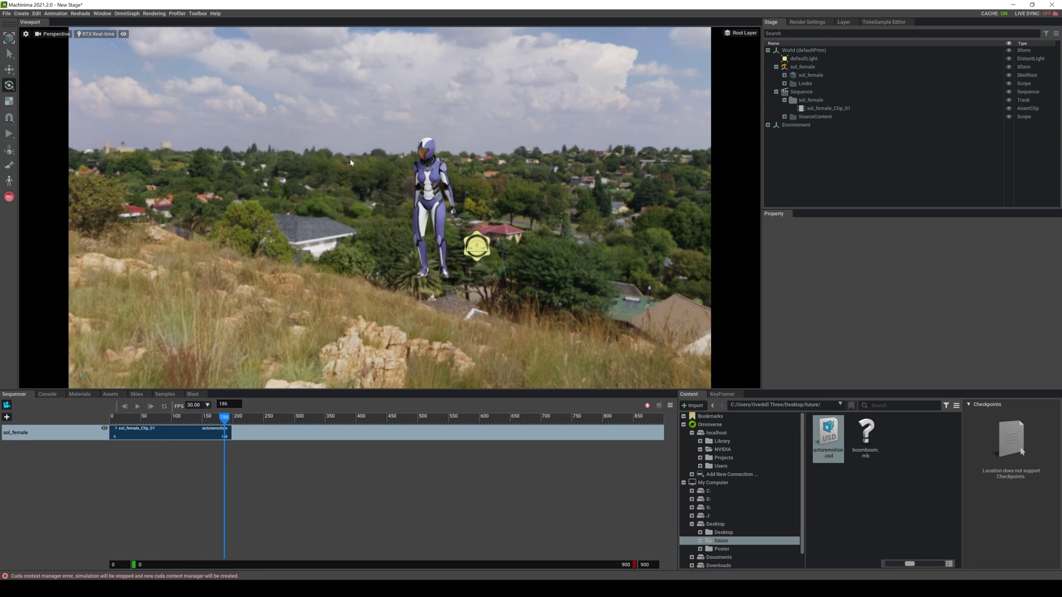